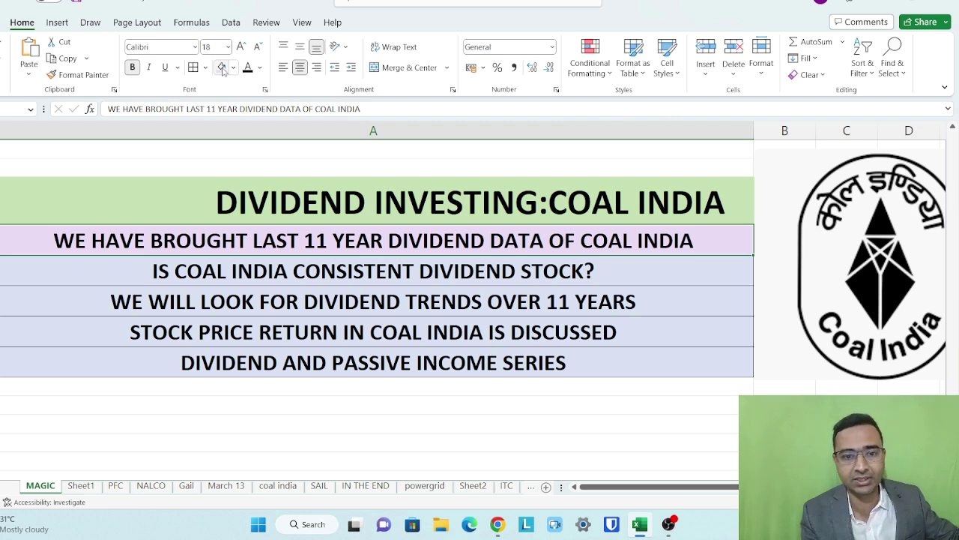
# Open the coal india sheet at the first EX Date and Amount entries of the dividend table.
pyautogui.click(277, 485)
pyautogui.hscroll(-10, 266, 322)
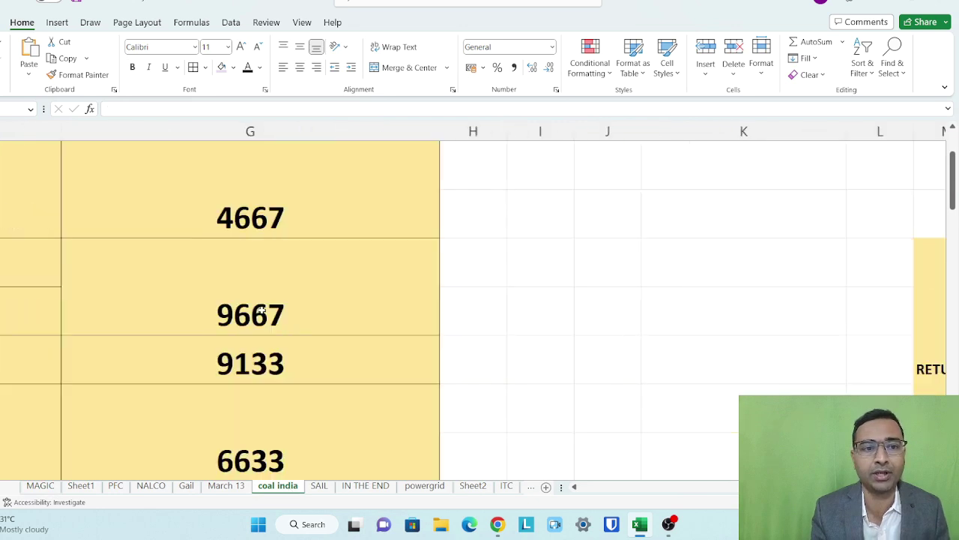
pyautogui.scroll(1, 261, 309)
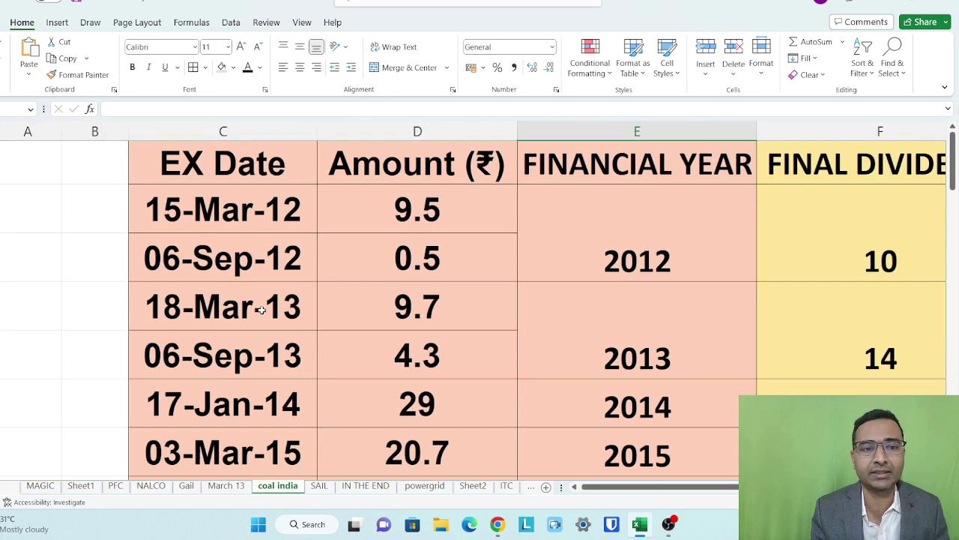
pyautogui.scroll(4, 203, 274)
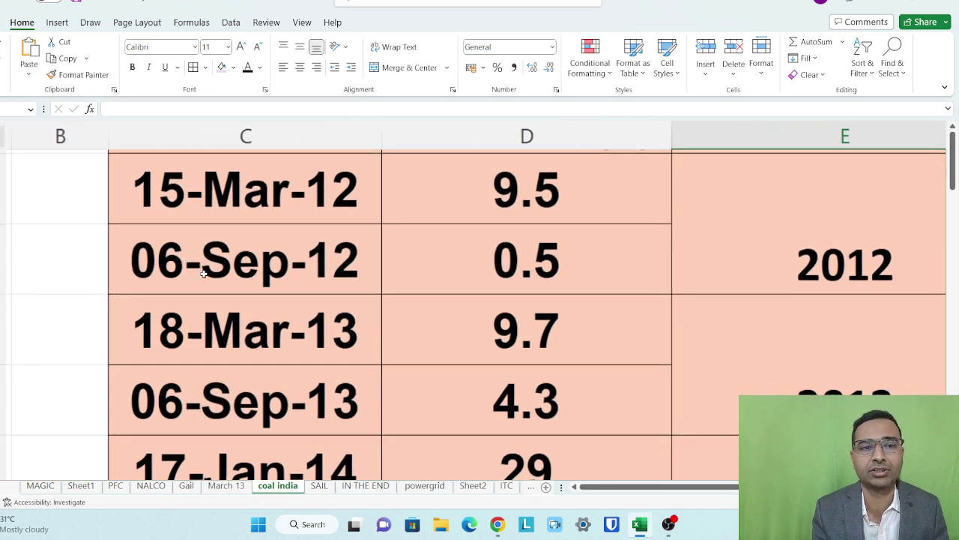
pyautogui.scroll(1, 204, 274)
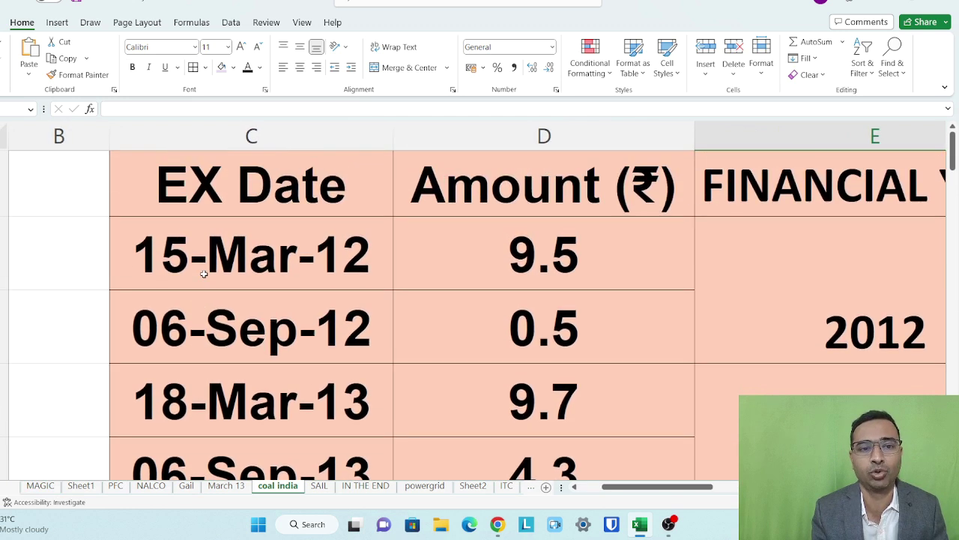
pyautogui.hscroll(2, 204, 274)
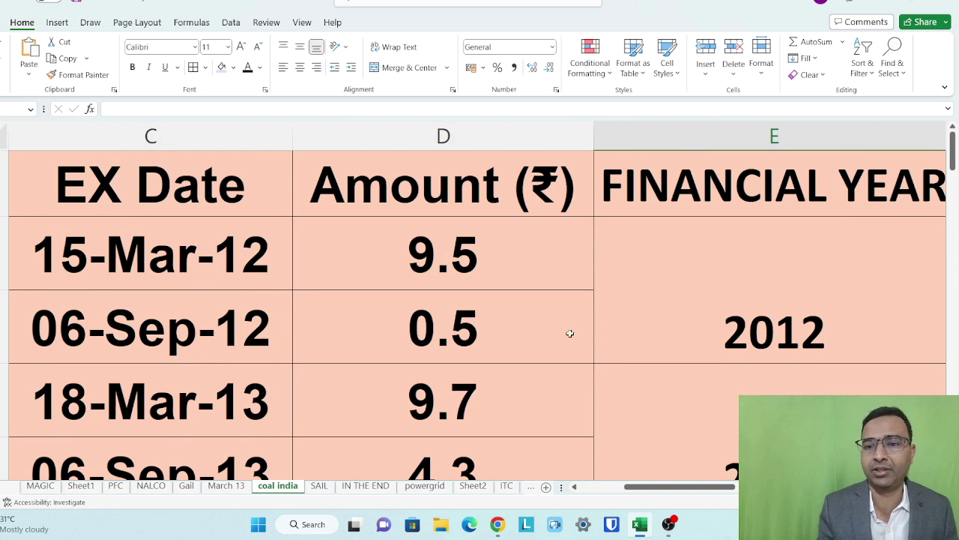
# Fill the date and amount cells of the 15-Mar-12 and 06-Sep-12 dividends with light purple.
pyautogui.click(651, 323)
pyautogui.moveTo(180, 262); pyautogui.dragTo(367, 322)
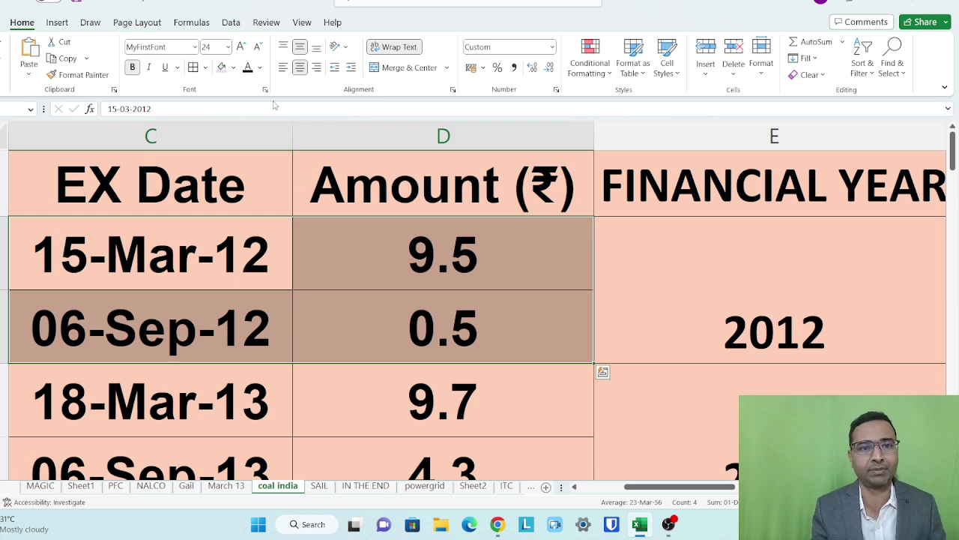
pyautogui.click(222, 68)
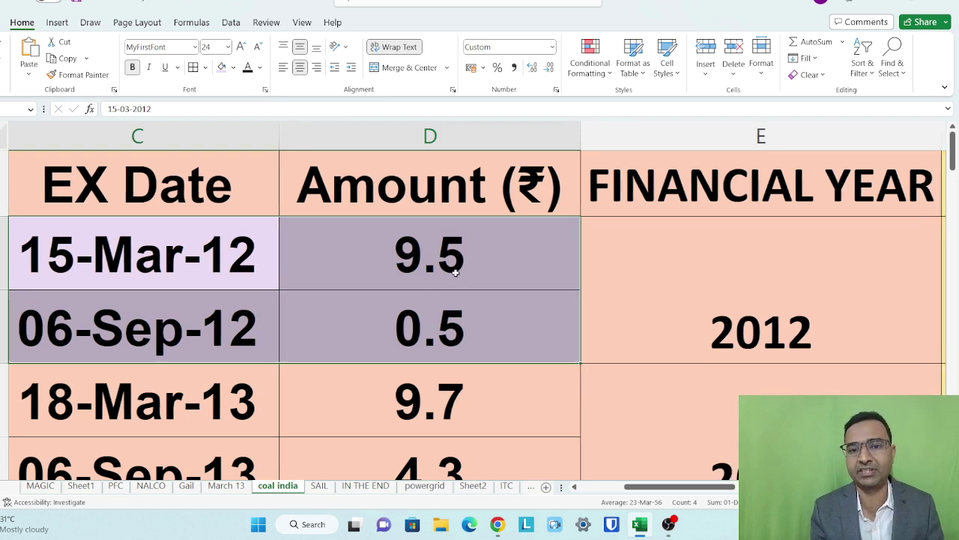
# Highlight the two 2013 dividend amounts, 9.7 and 4.3, with the light purple fill.
pyautogui.hscroll(6, 455, 272)
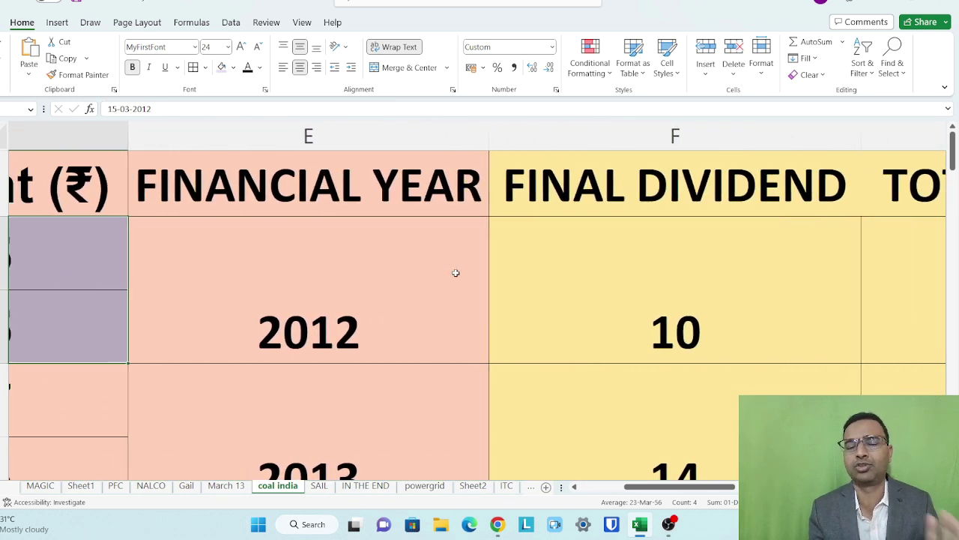
pyautogui.hscroll(-3, 455, 273)
pyautogui.hscroll(-4, 455, 273)
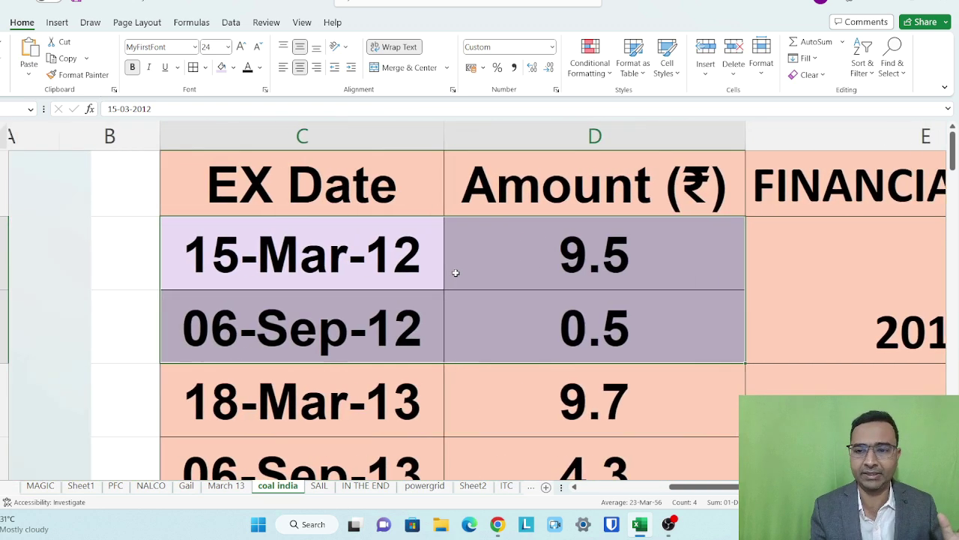
pyautogui.scroll(-1, 455, 273)
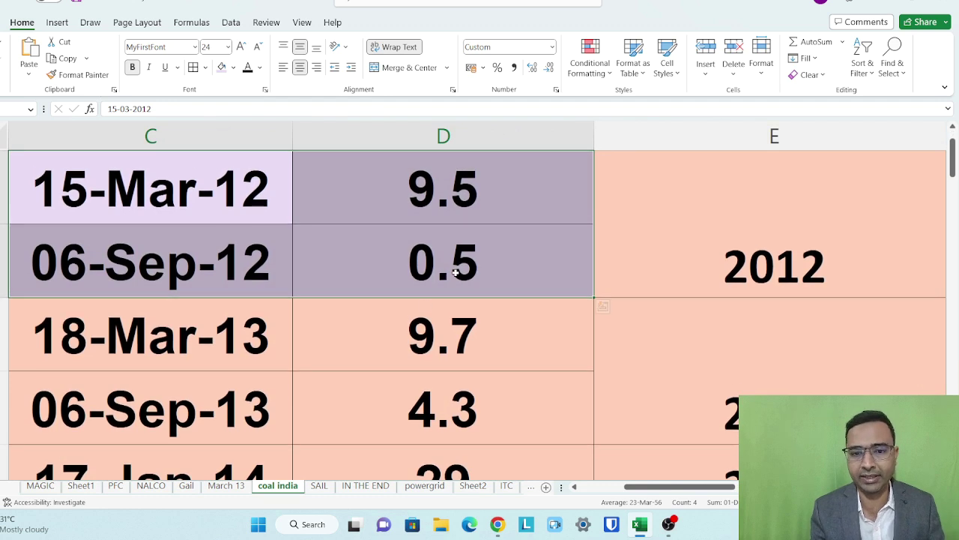
pyautogui.scroll(-1, 426, 305)
pyautogui.moveTo(423, 278); pyautogui.dragTo(410, 340)
pyautogui.click(222, 68)
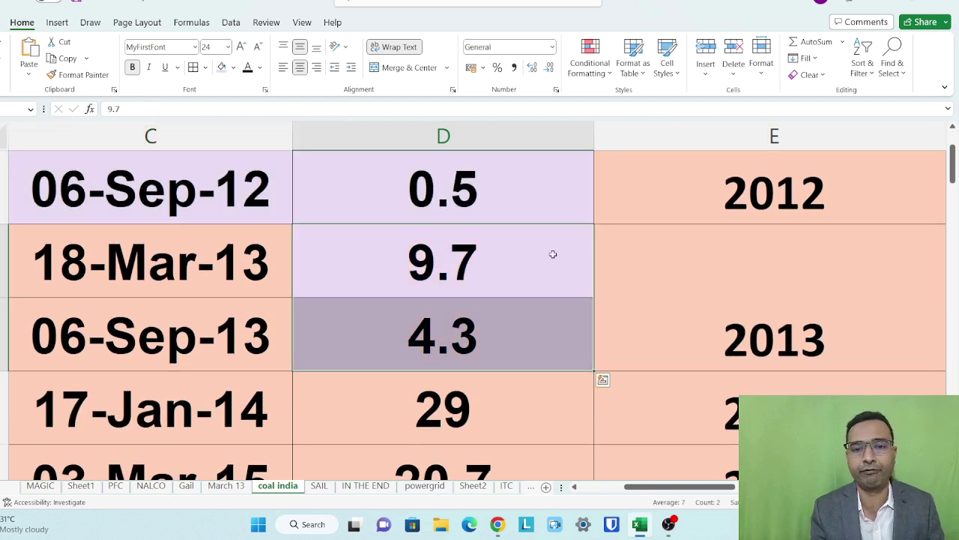
# Apply the light purple fill to the 17-Jan-14 dividend's date and amount cells.
pyautogui.hscroll(6, 640, 309)
pyautogui.hscroll(-5, 640, 309)
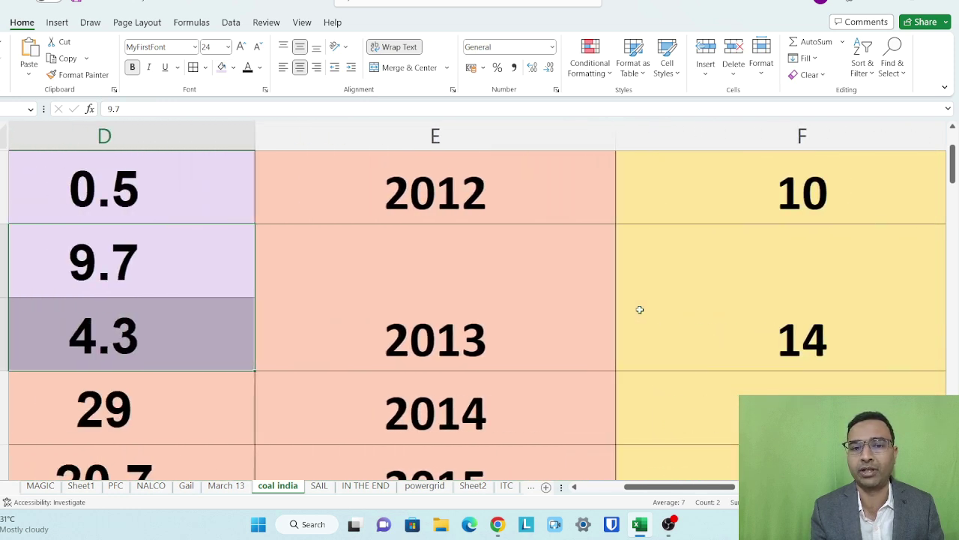
pyautogui.hscroll(-3, 639, 309)
pyautogui.scroll(-2, 639, 309)
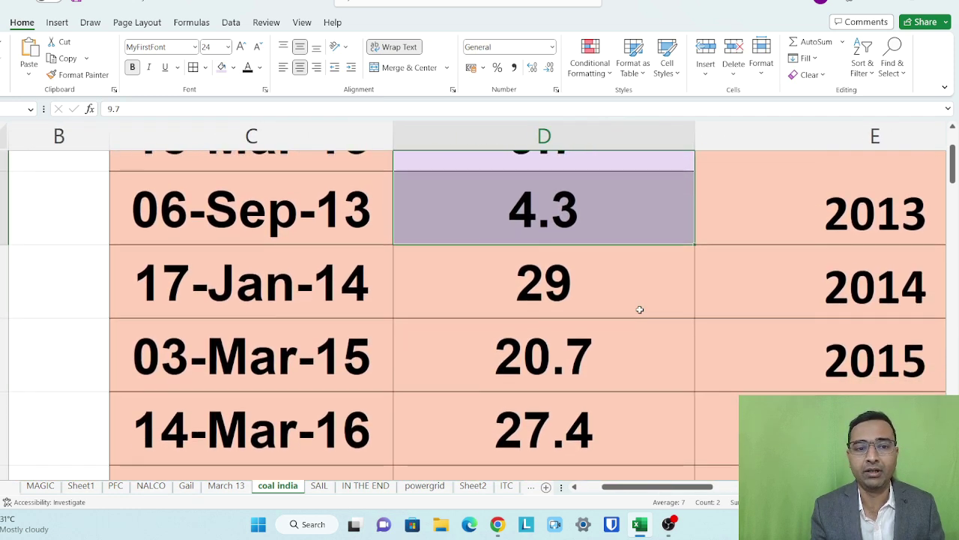
pyautogui.moveTo(317, 270); pyautogui.dragTo(538, 273)
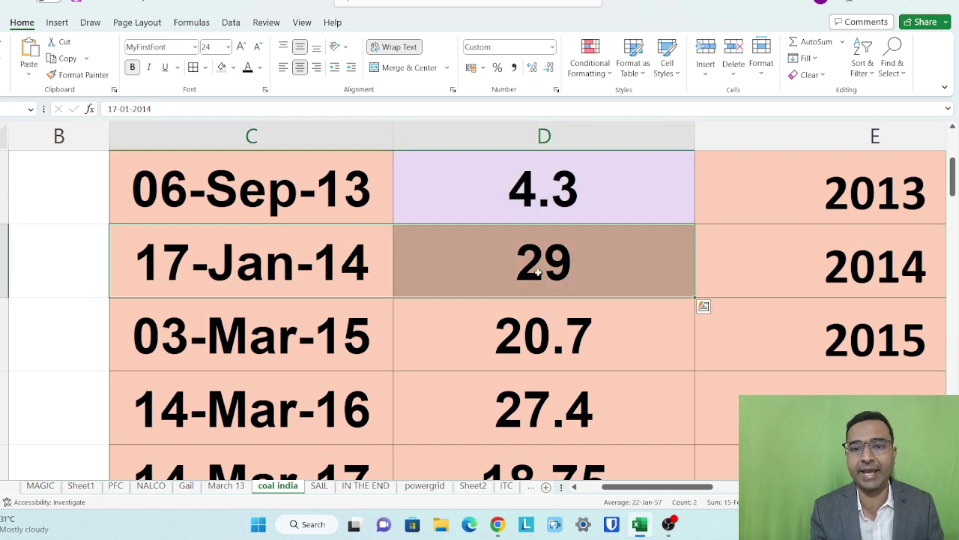
pyautogui.click(221, 67)
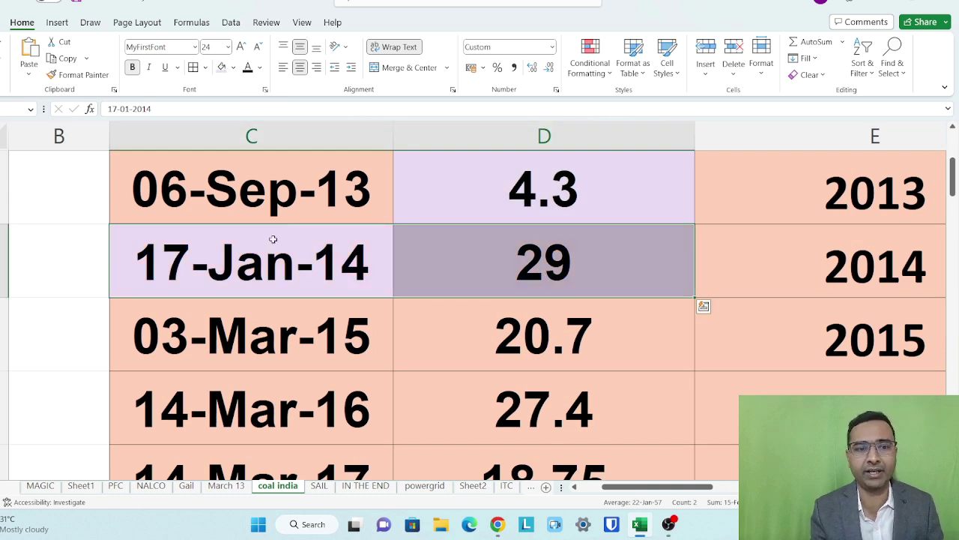
pyautogui.click(287, 268)
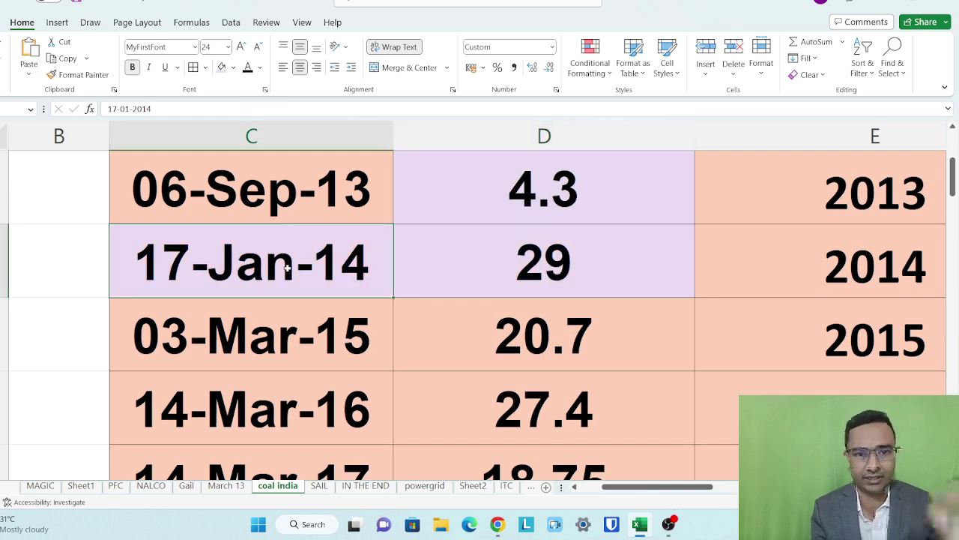
# Apply the light purple fill to the 03-Mar-15 dividend's date and amount cells.
pyautogui.hscroll(3, 287, 267)
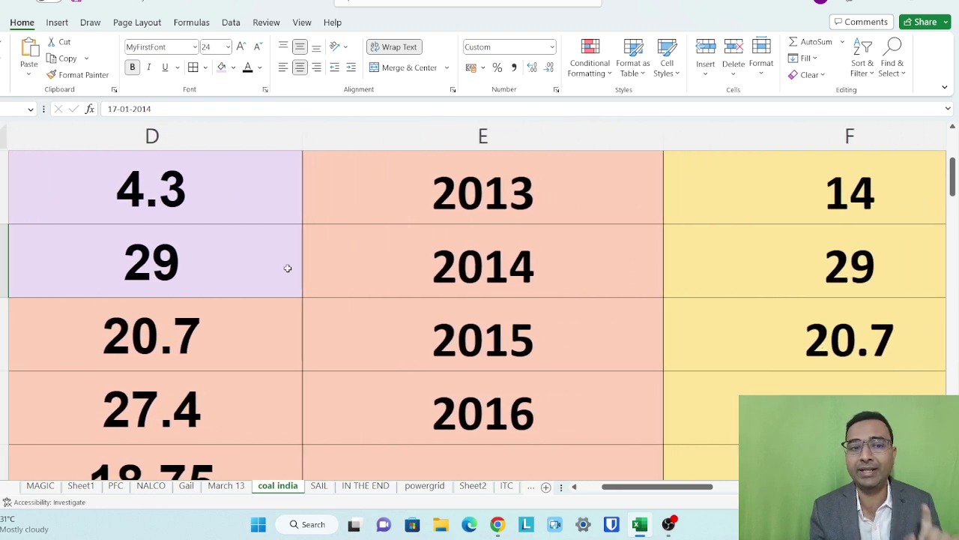
pyautogui.hscroll(-3, 287, 267)
pyautogui.scroll(-1, 287, 267)
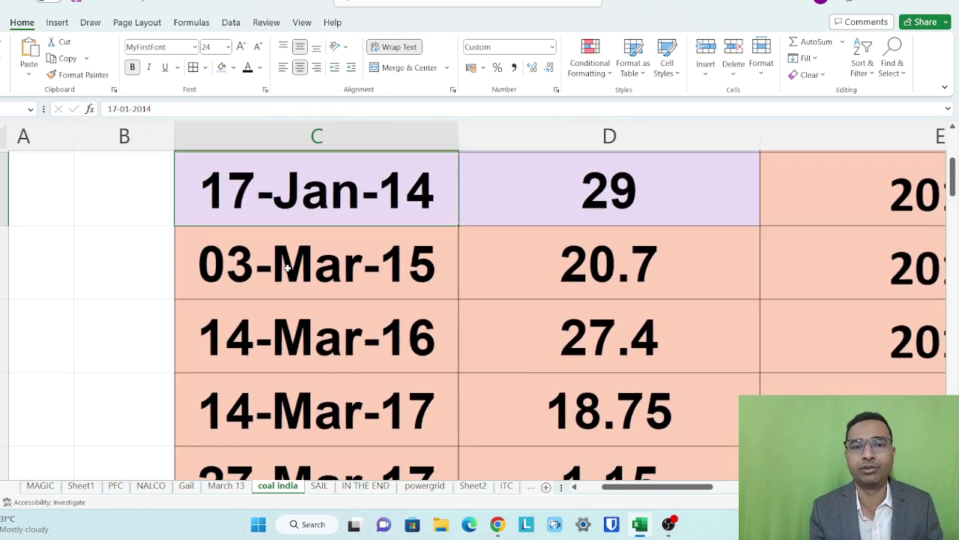
pyautogui.moveTo(343, 265); pyautogui.dragTo(578, 278)
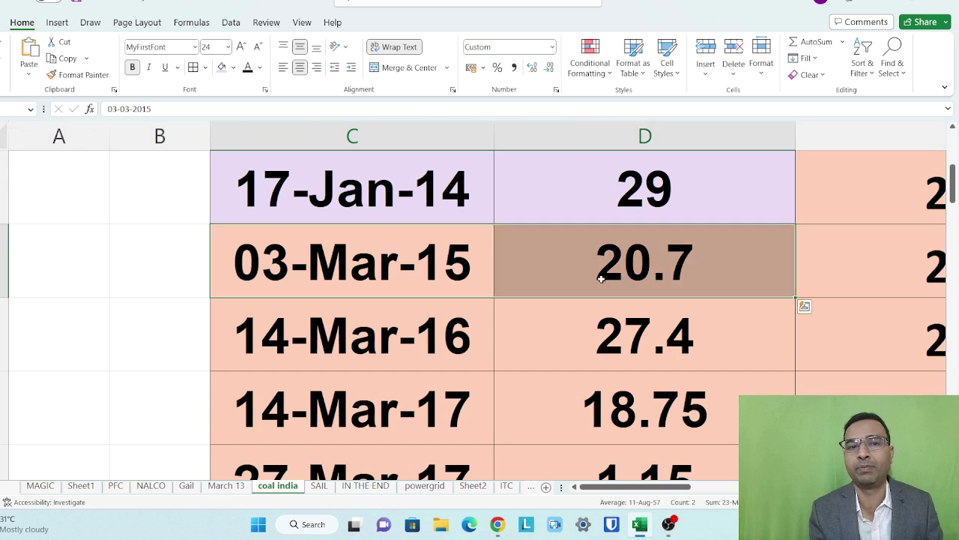
pyautogui.click(222, 68)
# Highlight the date and amount of the 14-Mar-16 dividend in light purple.
pyautogui.hscroll(2, 373, 325)
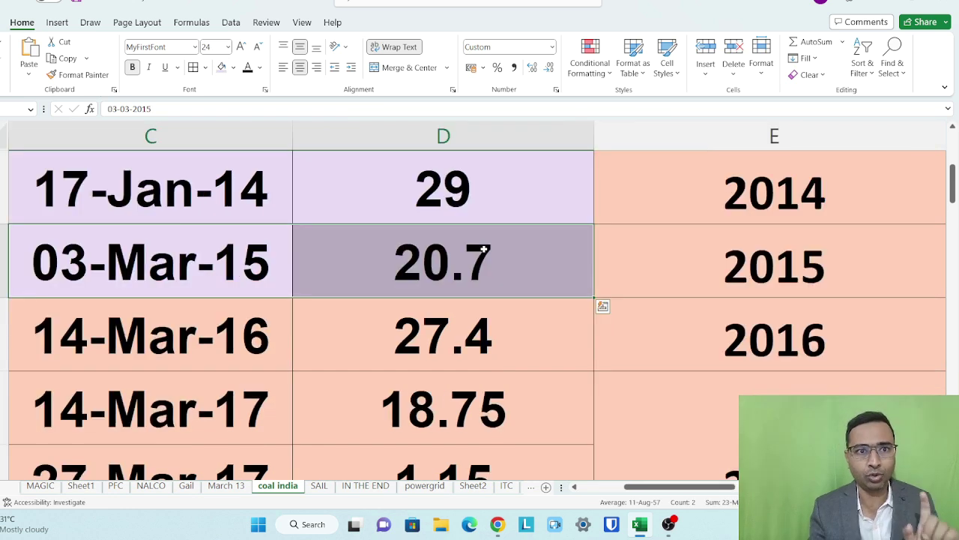
pyautogui.moveTo(240, 338); pyautogui.dragTo(373, 339)
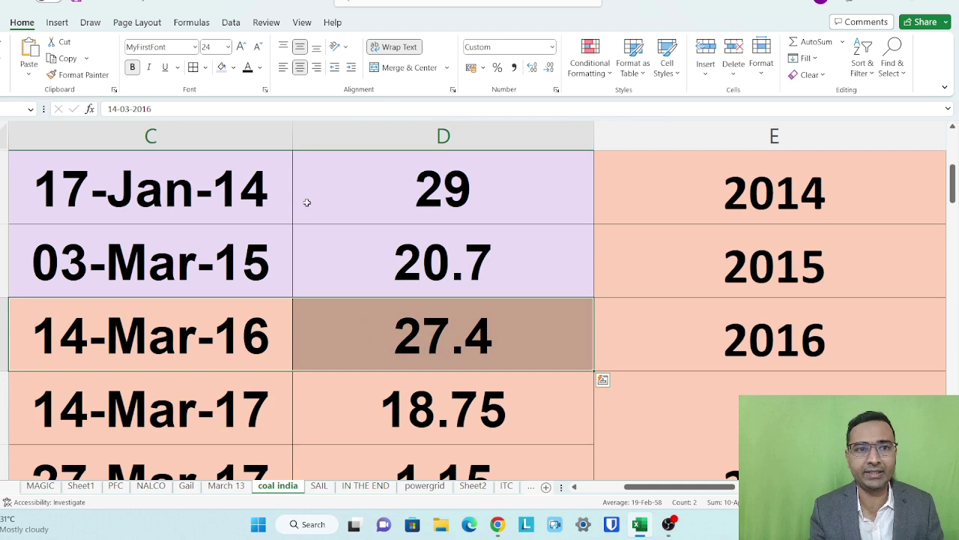
pyautogui.click(221, 68)
# Fill the date and amount cells of both 2017 dividends, 14-Mar-17 and 27-Mar-17, with light purple.
pyautogui.scroll(-1, 274, 292)
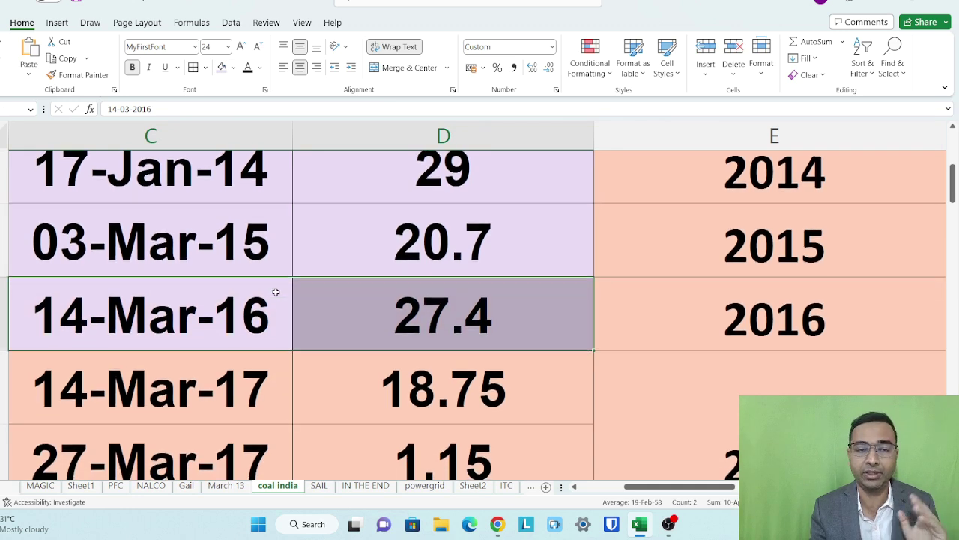
pyautogui.scroll(-3, 276, 292)
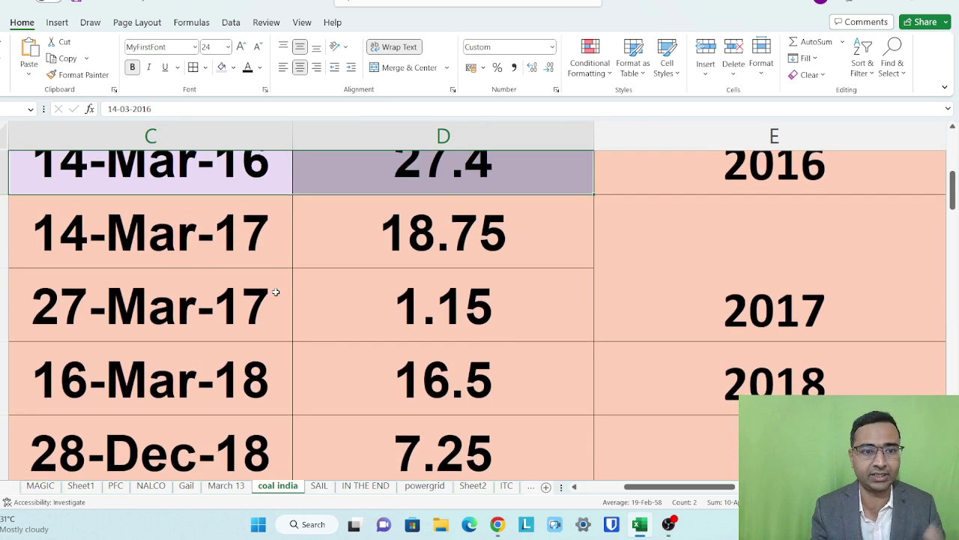
pyautogui.moveTo(206, 256); pyautogui.dragTo(350, 323)
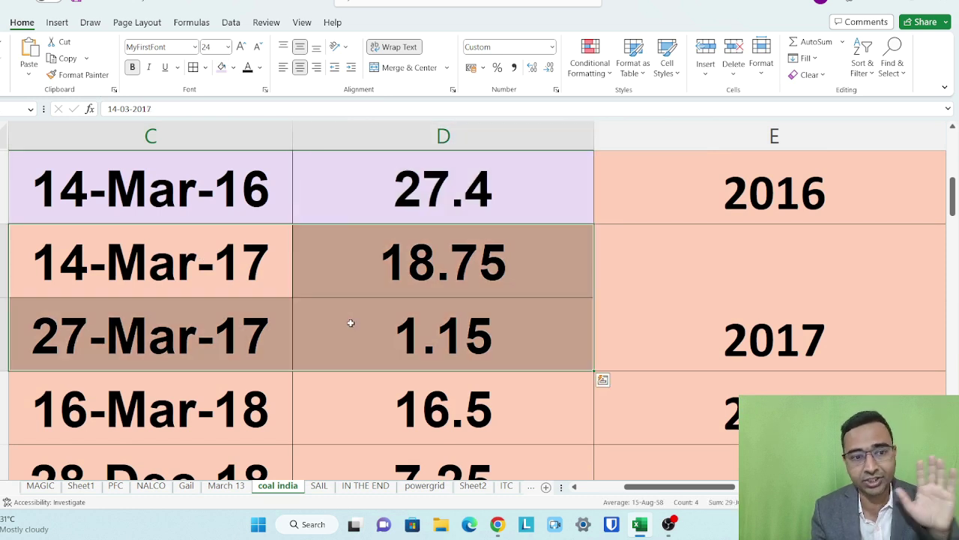
pyautogui.click(221, 68)
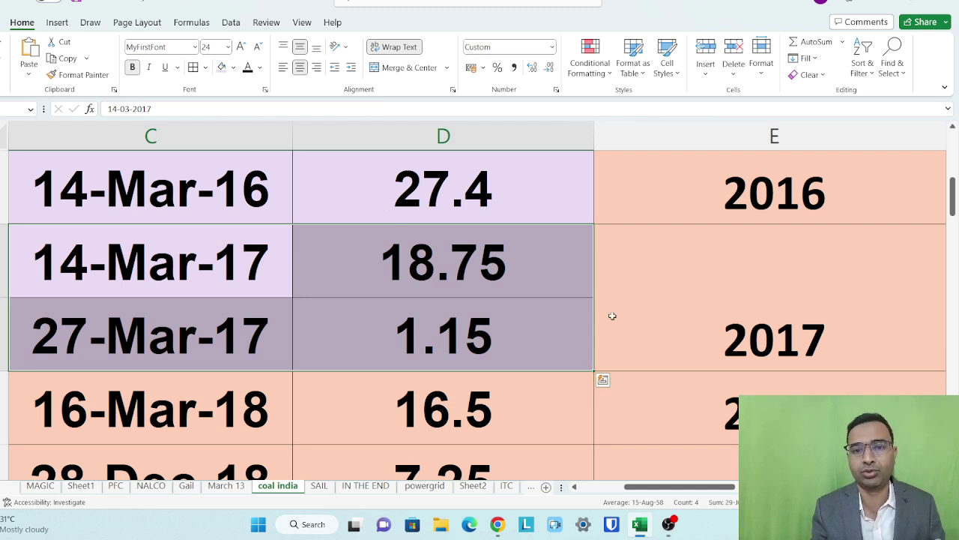
# Highlight the 19-Mar-20 dividend's date and amount cells with the light purple fill.
pyautogui.hscroll(1, 613, 315)
pyautogui.hscroll(-2, 613, 315)
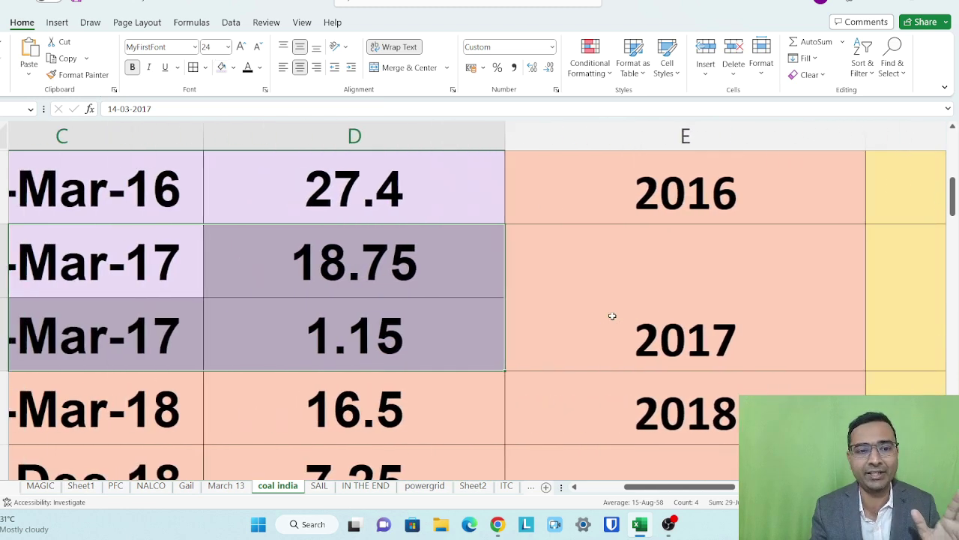
pyautogui.scroll(-2, 612, 316)
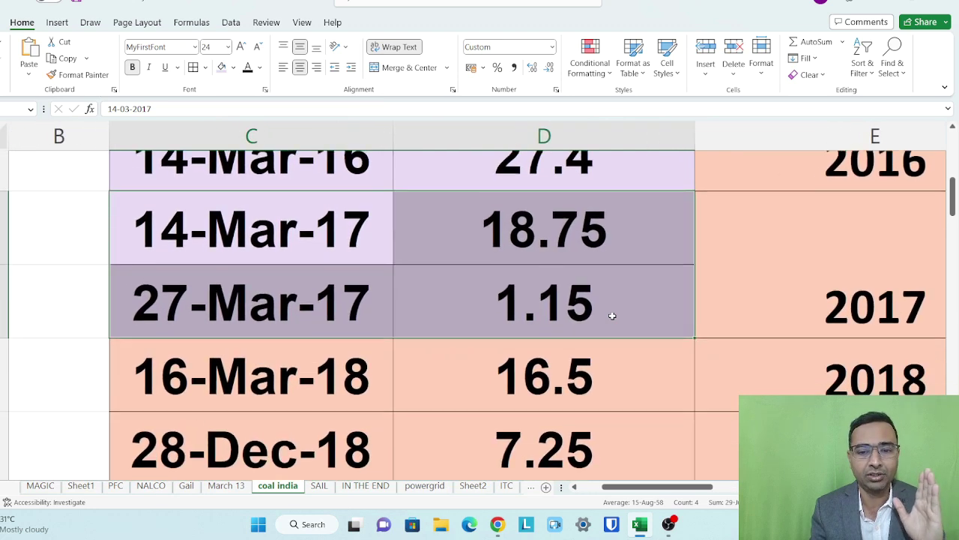
pyautogui.hscroll(1, 613, 316)
pyautogui.scroll(1, 612, 316)
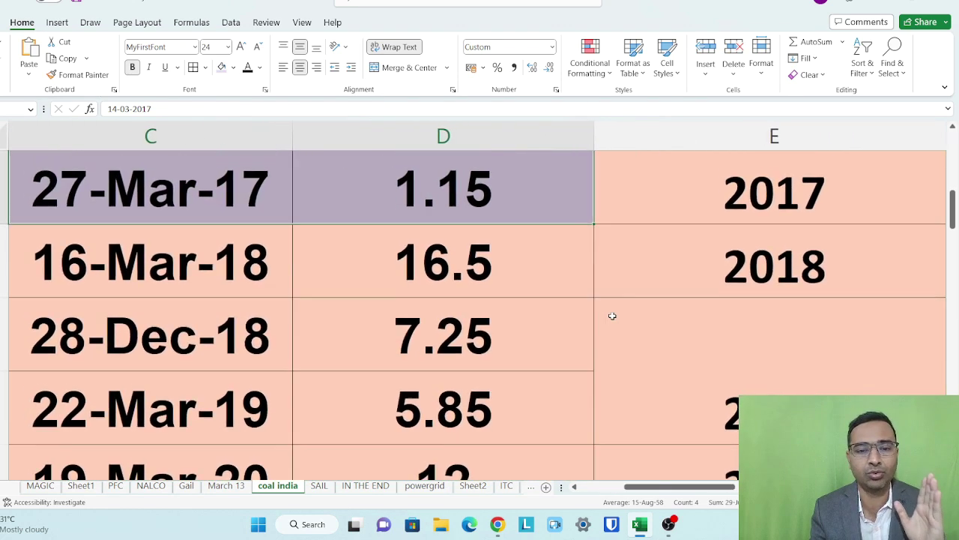
pyautogui.scroll(-3, 610, 317)
pyautogui.moveTo(226, 347); pyautogui.dragTo(416, 332)
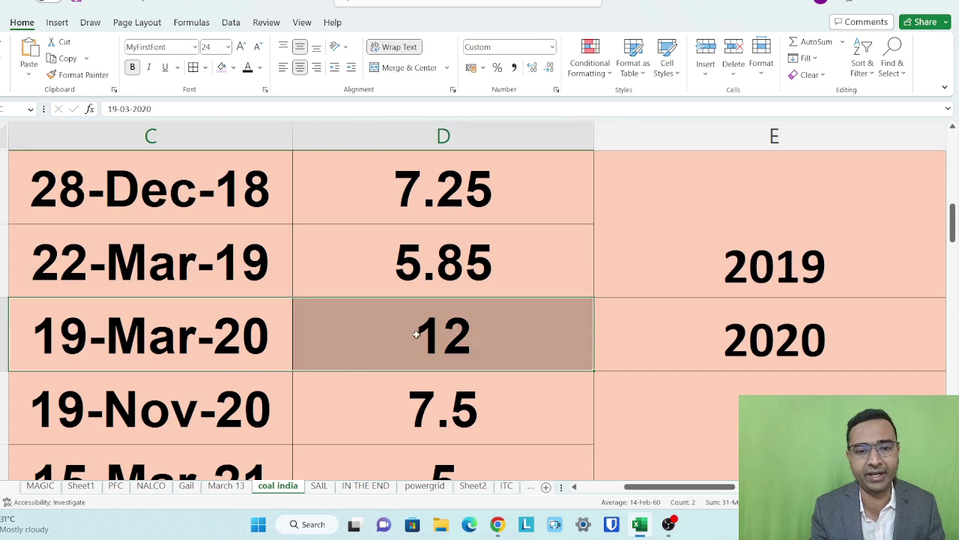
pyautogui.click(222, 72)
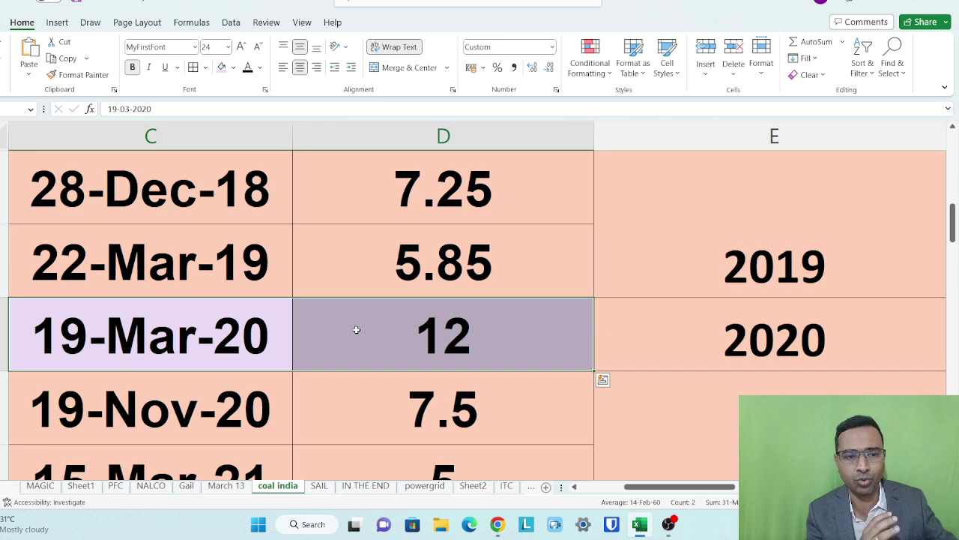
# Fill the dates and amounts of the three financial year 2021 dividends, 19-Nov-20 to 02-Sep-21, with light purple.
pyautogui.scroll(-2, 356, 330)
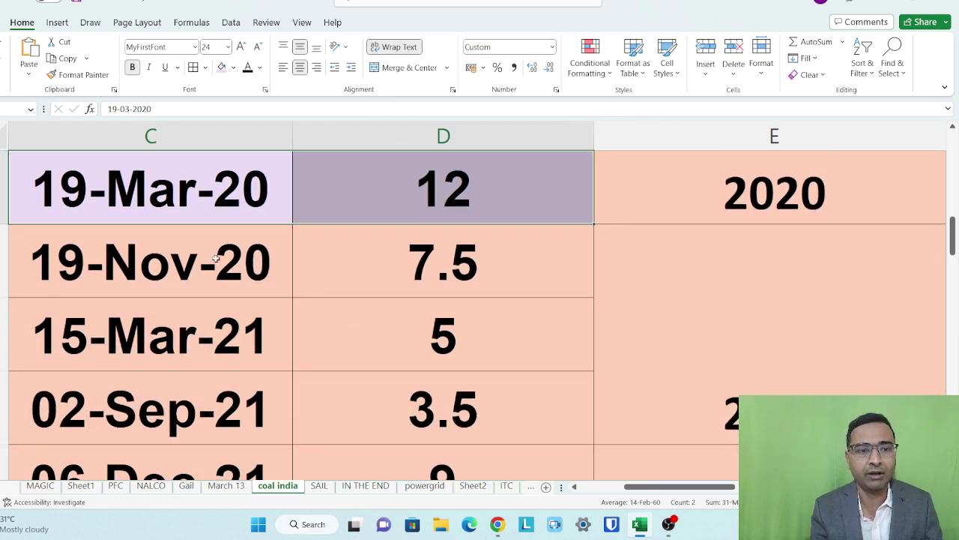
pyautogui.moveTo(189, 258); pyautogui.dragTo(353, 386)
pyautogui.click(222, 68)
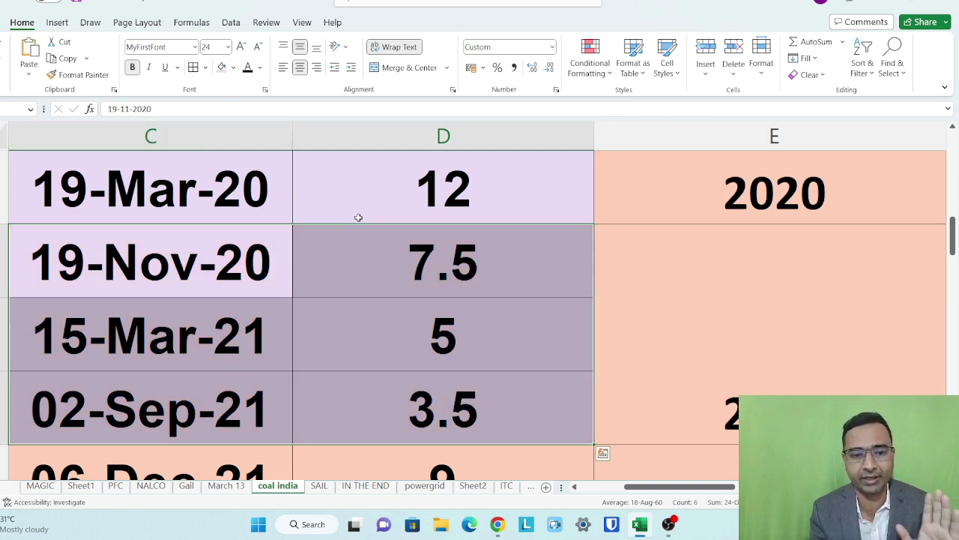
# Highlight the three financial year 2022 dividend amounts, 9, 5 and 3, with the light purple fill.
pyautogui.scroll(-3, 358, 217)
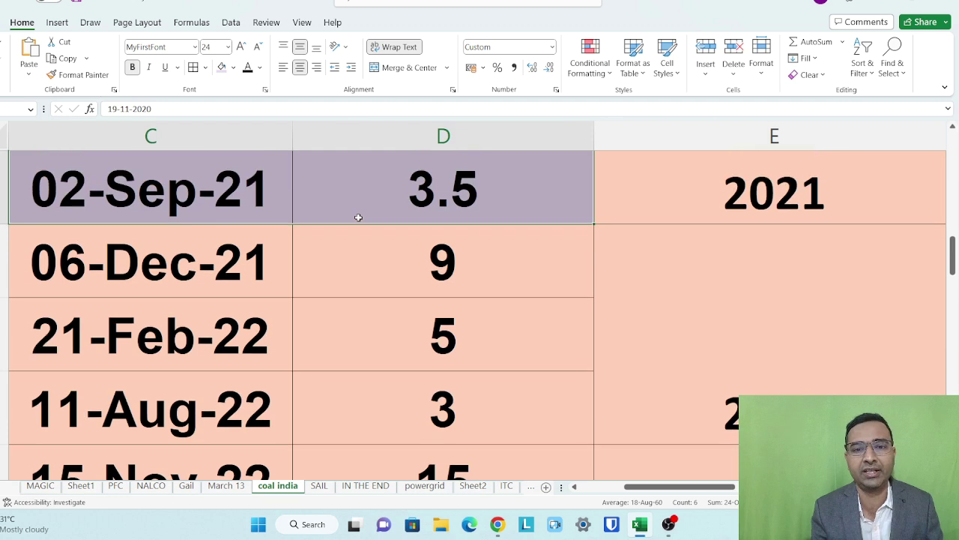
pyautogui.click(358, 217)
pyautogui.moveTo(382, 271); pyautogui.dragTo(396, 387)
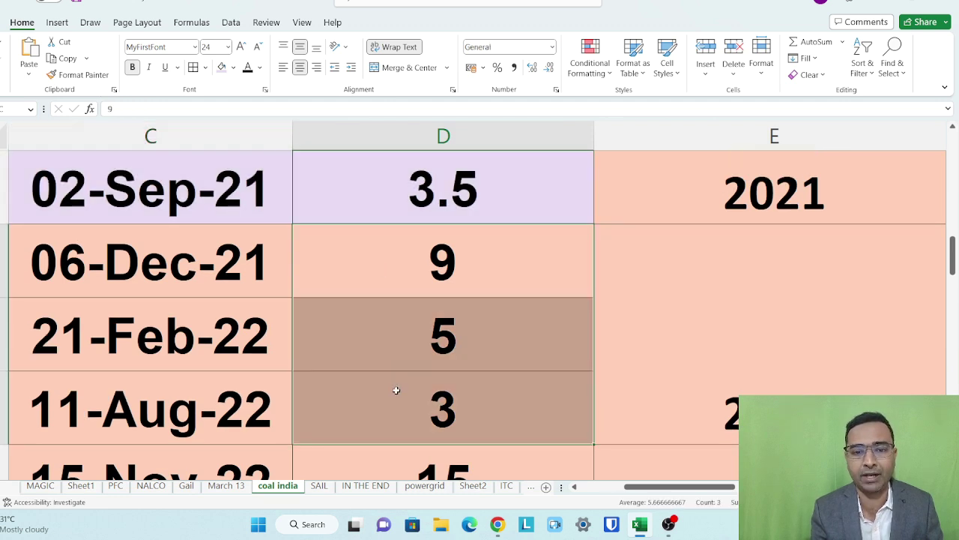
pyautogui.click(221, 69)
pyautogui.scroll(-3, 323, 260)
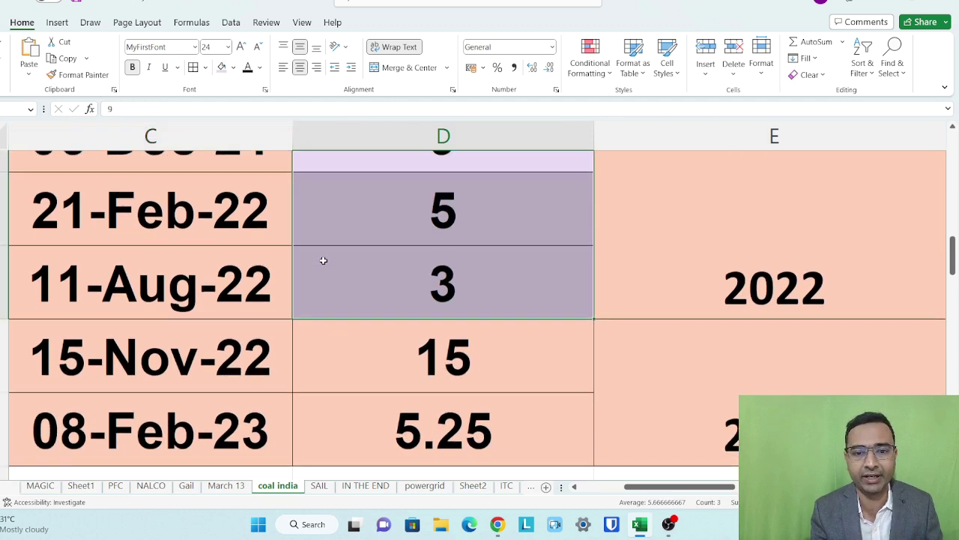
# Fill the date and amount cells of both financial year 2023 dividends, 15-Nov-22 and 08-Feb-23, with light purple.
pyautogui.scroll(1, 323, 260)
pyautogui.scroll(-2, 323, 260)
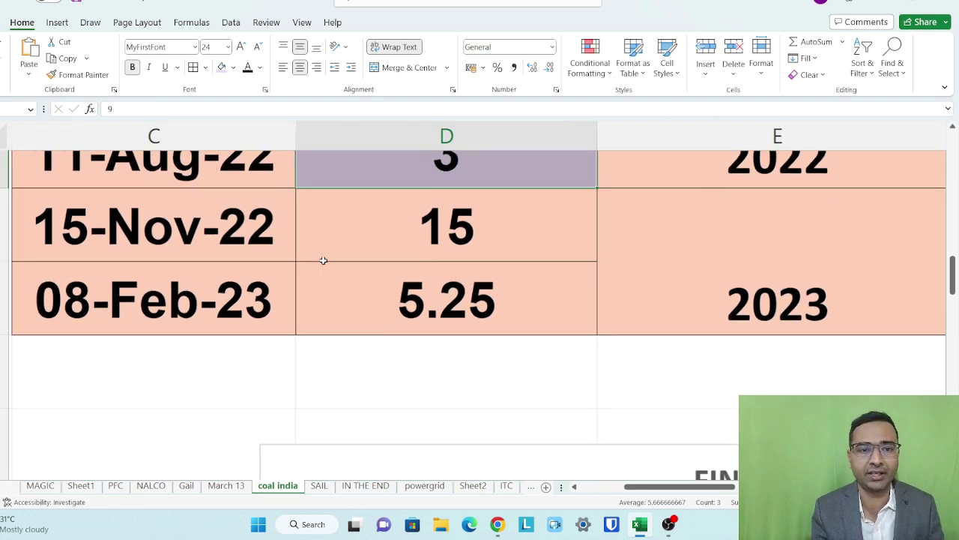
pyautogui.scroll(-1, 323, 260)
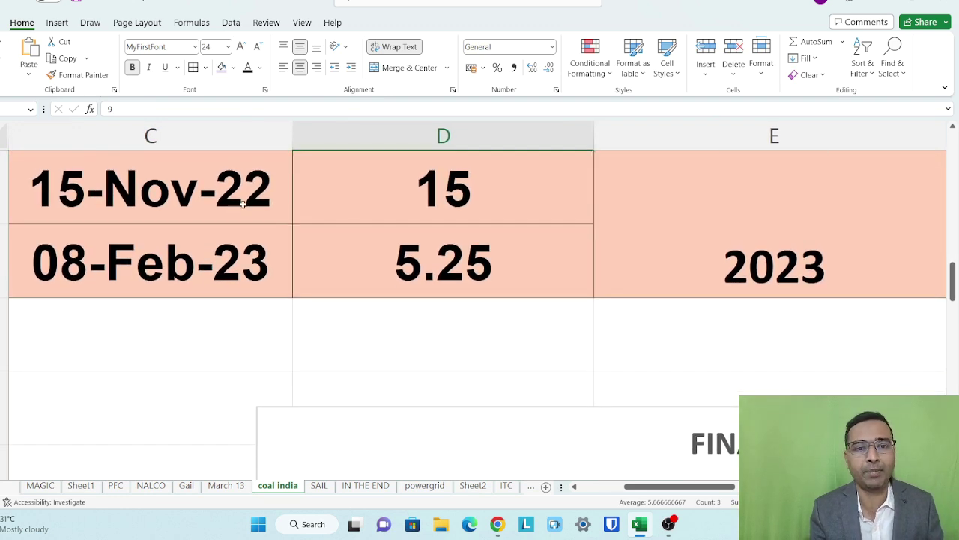
pyautogui.moveTo(241, 200); pyautogui.dragTo(375, 253)
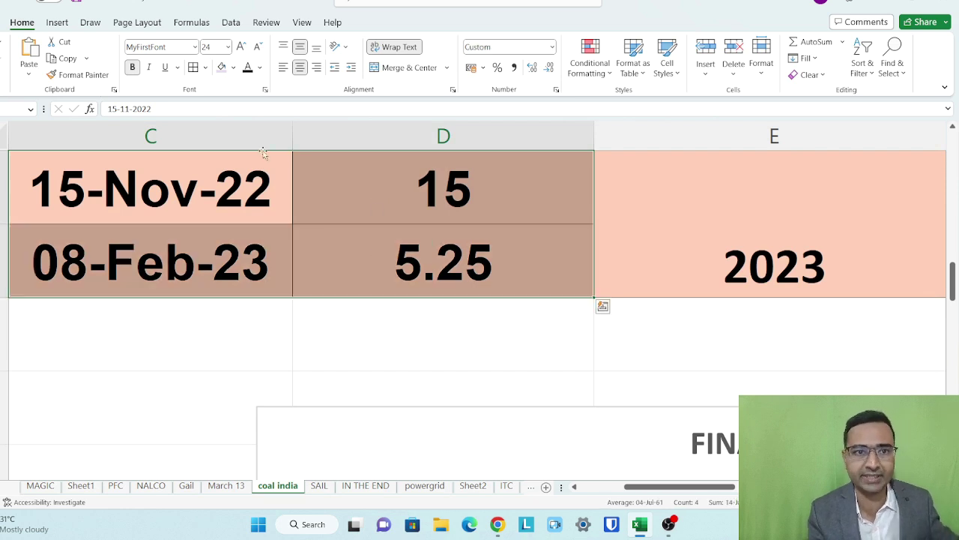
pyautogui.click(221, 67)
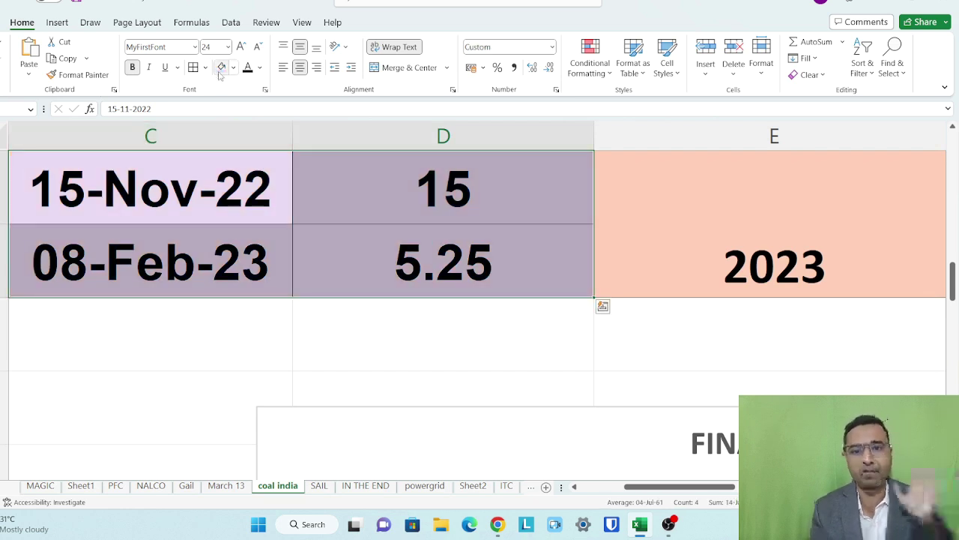
# Enter "?????" as a placeholder in the empty amount cell directly below the 08-Feb-23 dividend.
pyautogui.click(409, 337)
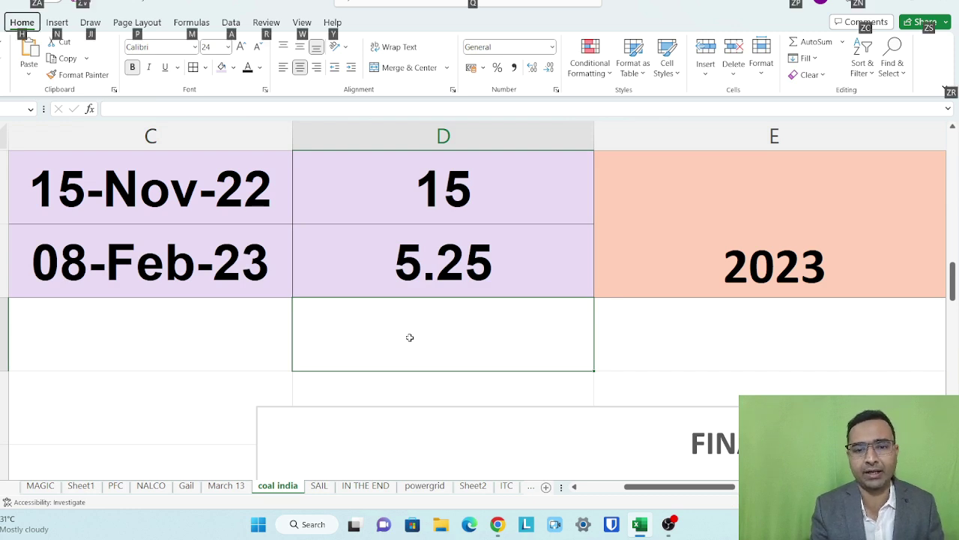
pyautogui.write('?????')
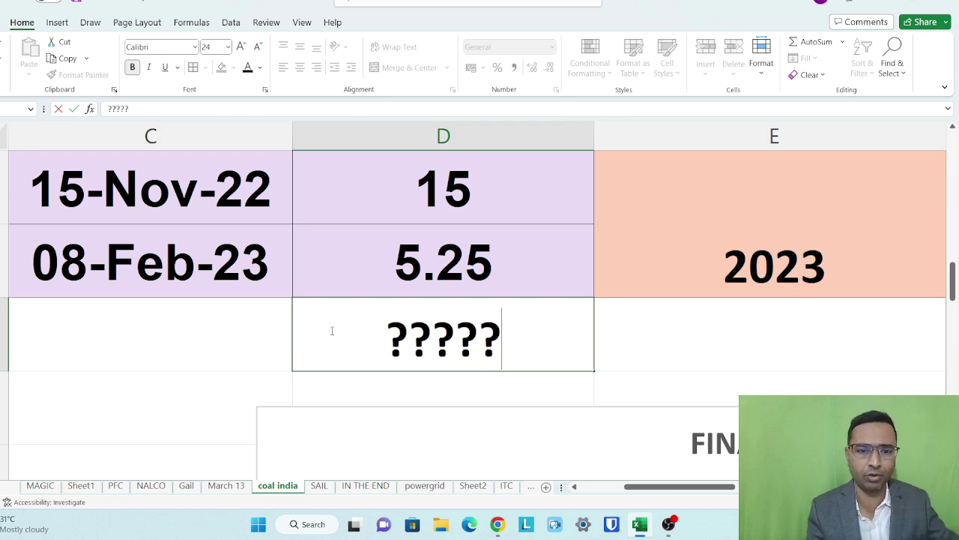
pyautogui.click(195, 350)
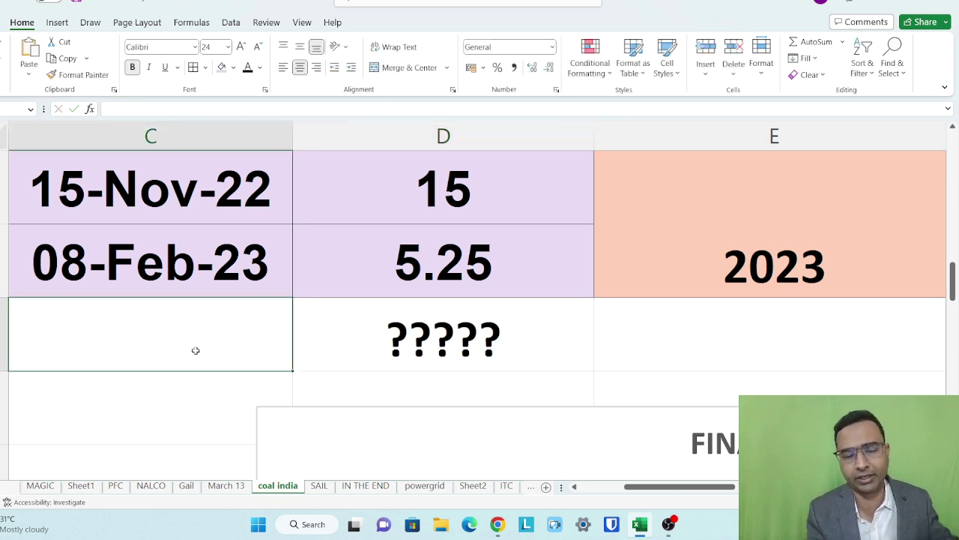
# Examine the FINAL DIVIDEND area chart below the table, following the yearly dividend trend from 2012 to 2023.
pyautogui.hscroll(2, 195, 350)
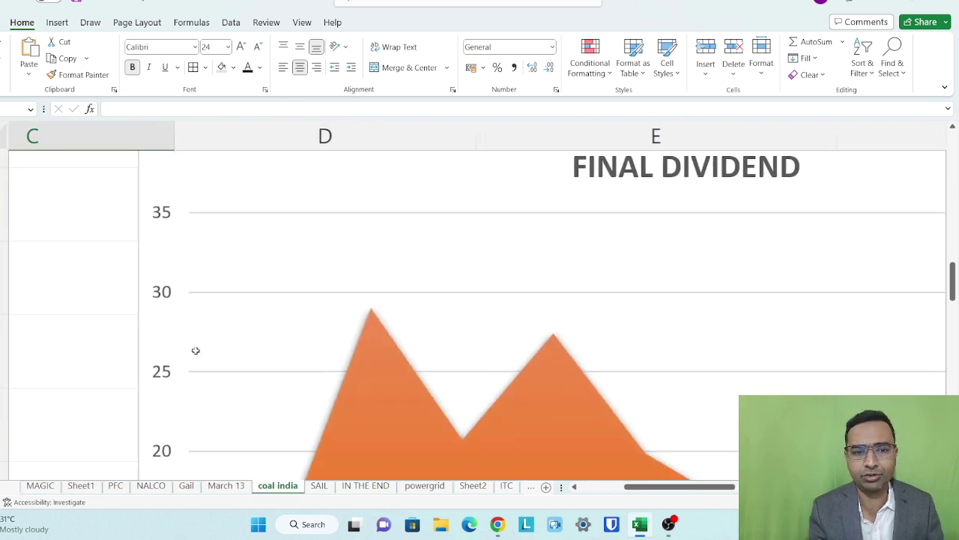
pyautogui.scroll(-3, 195, 350)
pyautogui.hscroll(5, 195, 352)
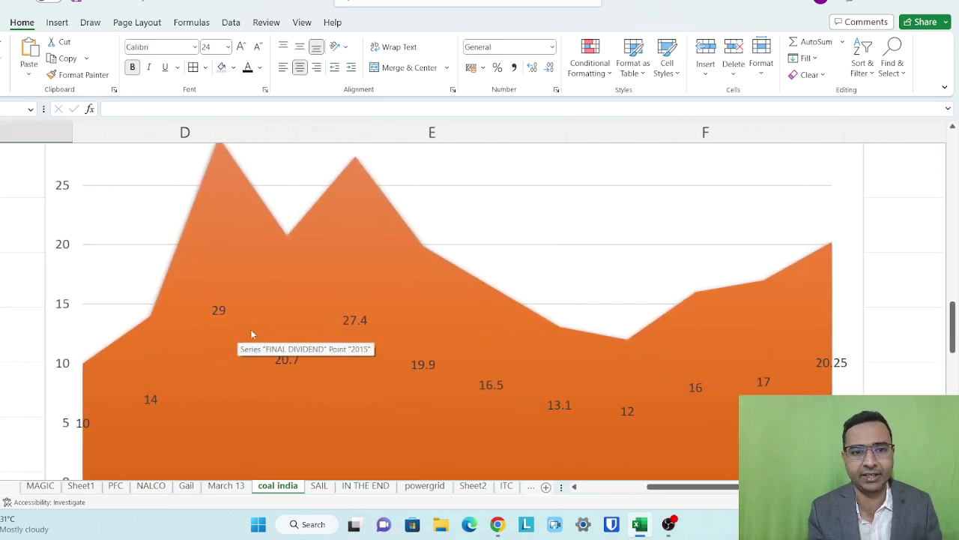
pyautogui.scroll(-1, 251, 334)
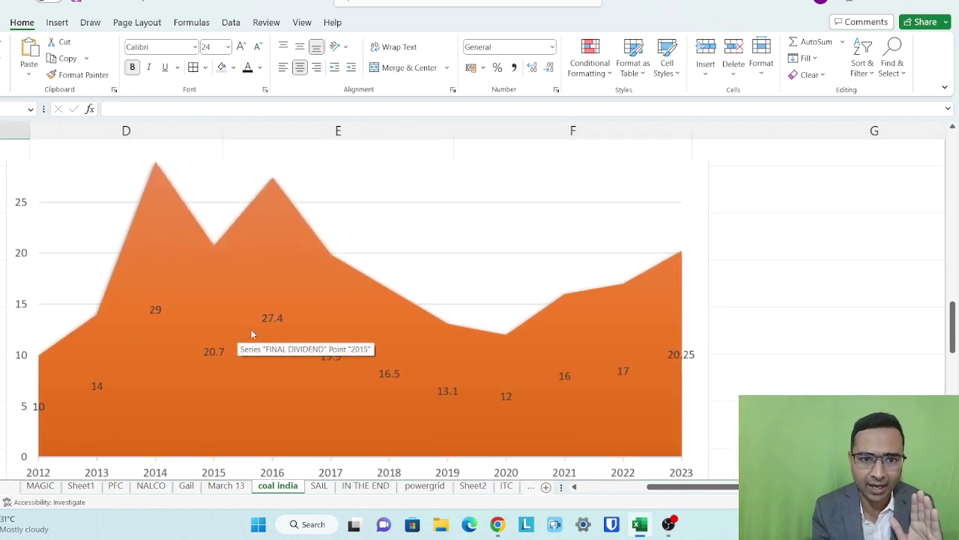
pyautogui.hscroll(1, 250, 329)
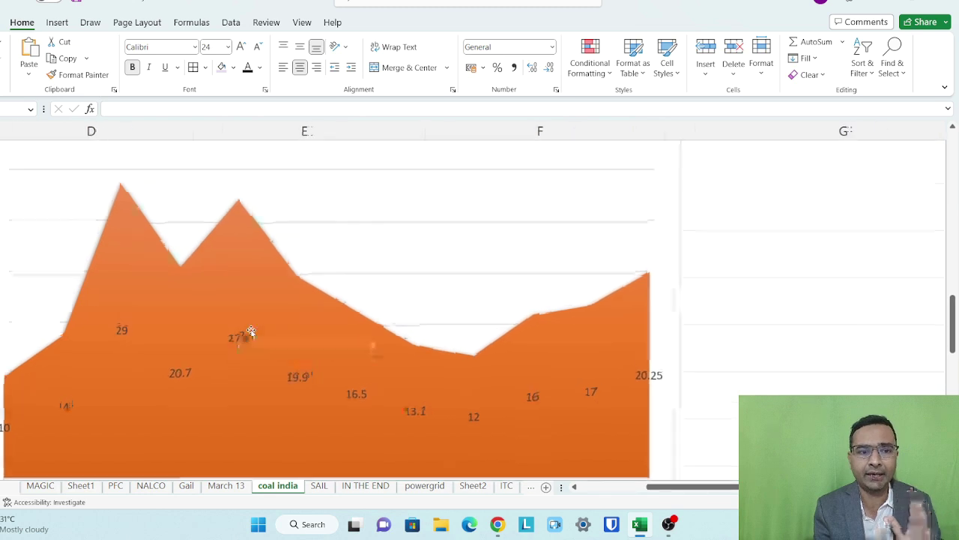
pyautogui.scroll(-1, 251, 332)
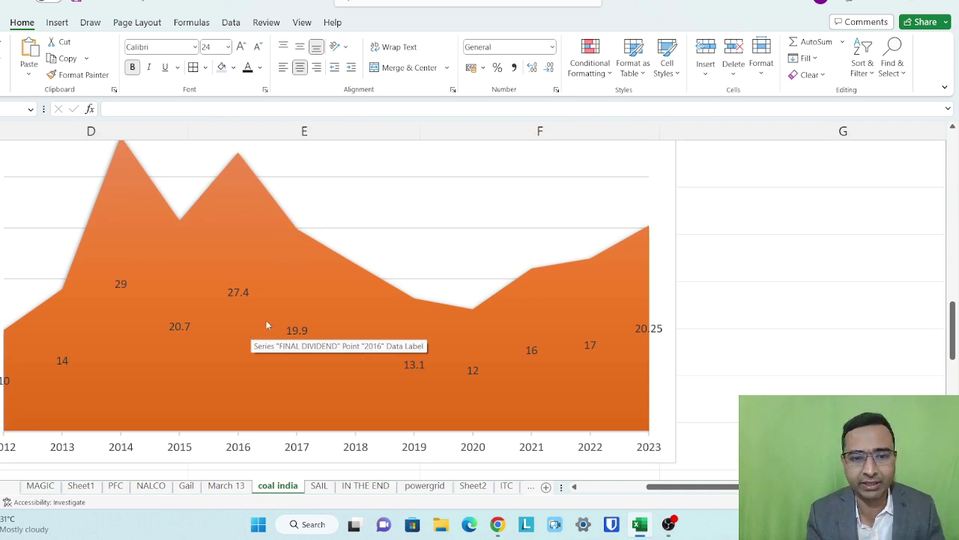
pyautogui.keyDown('ctrl'); pyautogui.scroll(4, 286, 194); pyautogui.keyUp('ctrl')
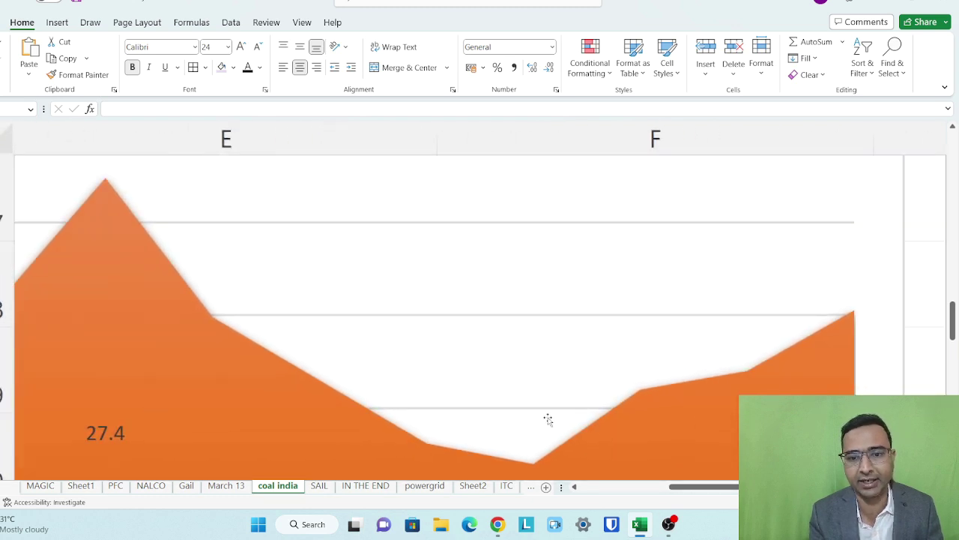
pyautogui.scroll(-1, 540, 442)
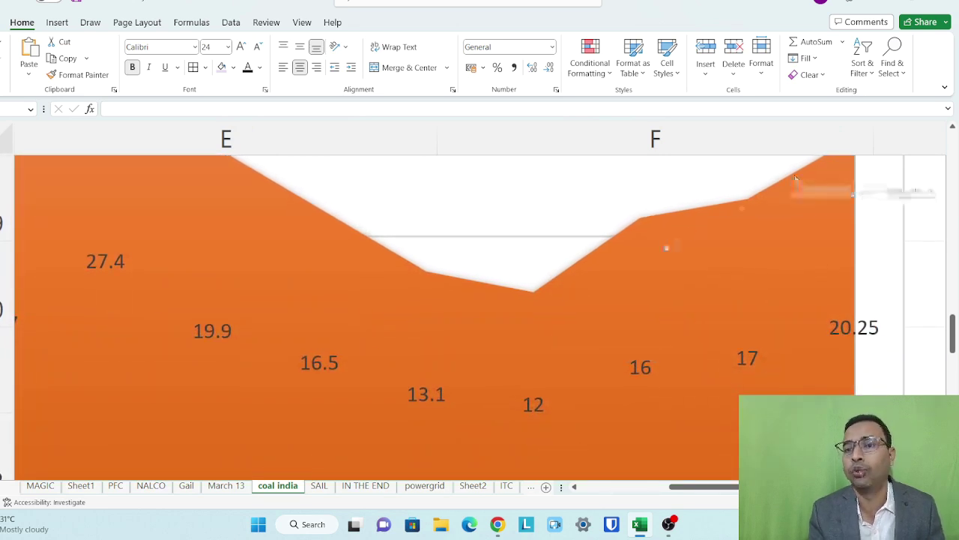
pyautogui.keyDown('ctrl'); pyautogui.scroll(-3, 664, 246); pyautogui.keyUp('ctrl')
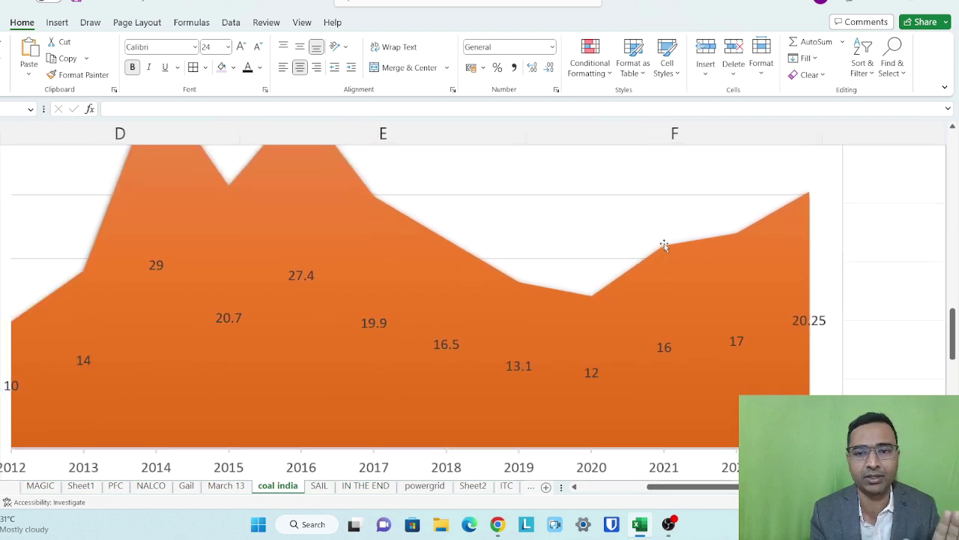
pyautogui.keyDown('ctrl'); pyautogui.scroll(-2, 664, 243); pyautogui.keyUp('ctrl')
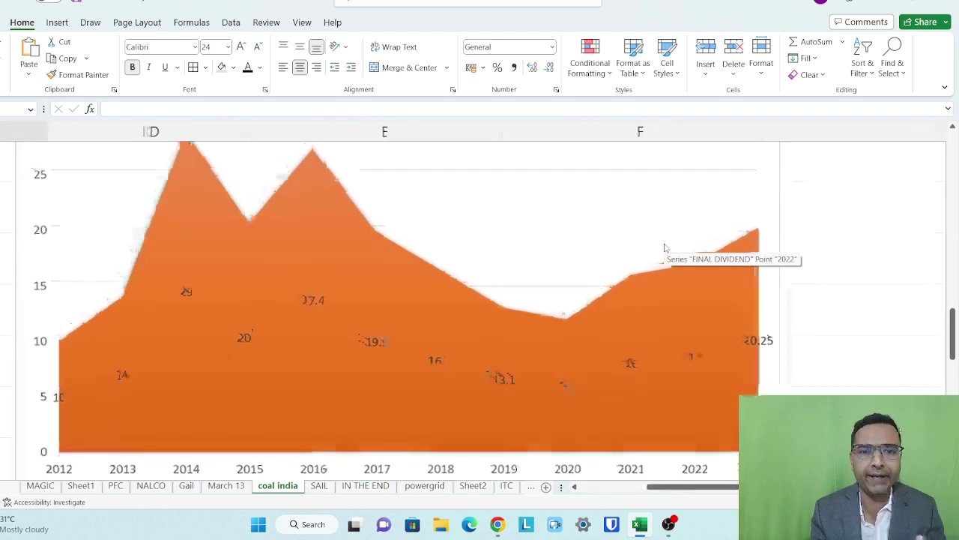
pyautogui.hscroll(2, 664, 246)
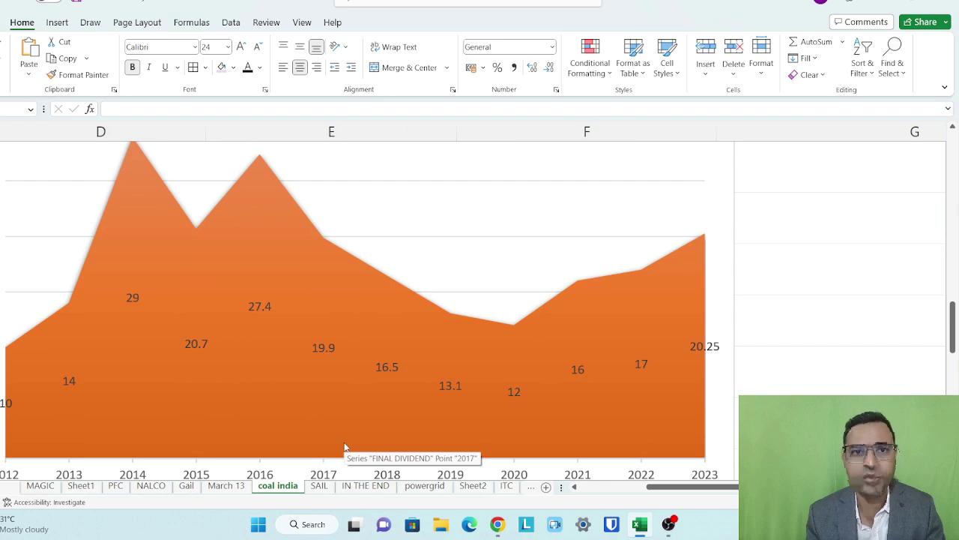
# Switch to Coal India's Screener page in the browser and mark the Net Profit row label in the consolidated yearly figures.
pyautogui.hotkey('alt', 'Tab')
pyautogui.tripleClick(110, 126)
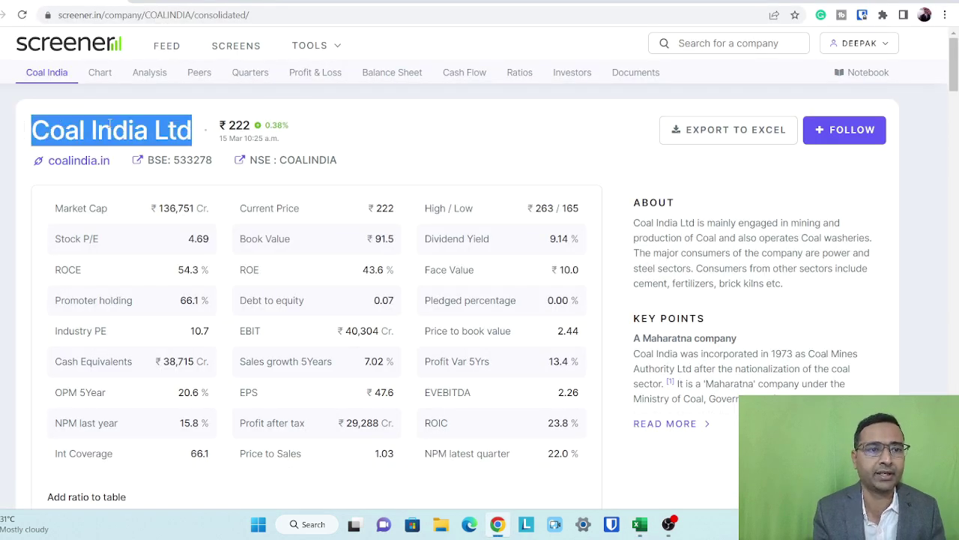
pyautogui.hotkey('ctrl', '+')
pyautogui.scroll(-15, 110, 126)
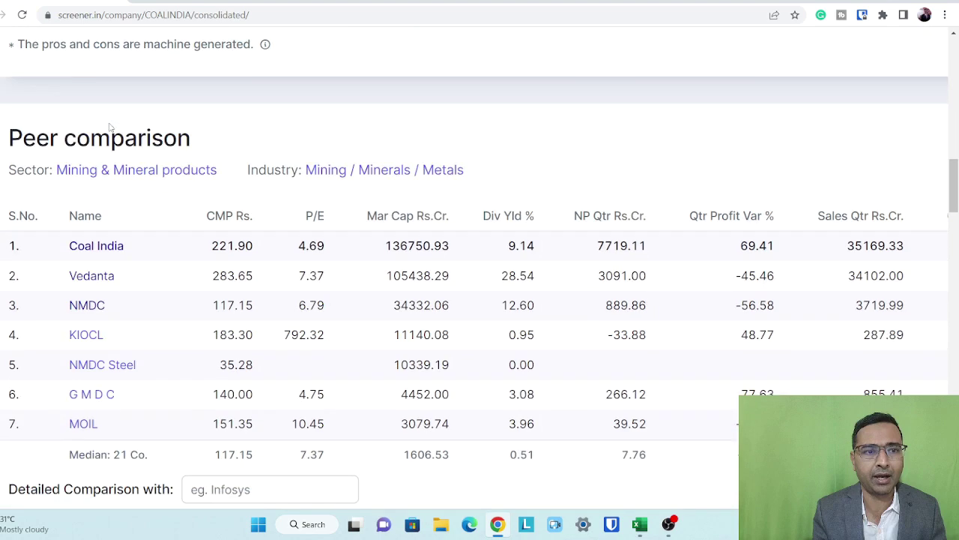
pyautogui.scroll(-10, 109, 126)
pyautogui.scroll(1, 110, 127)
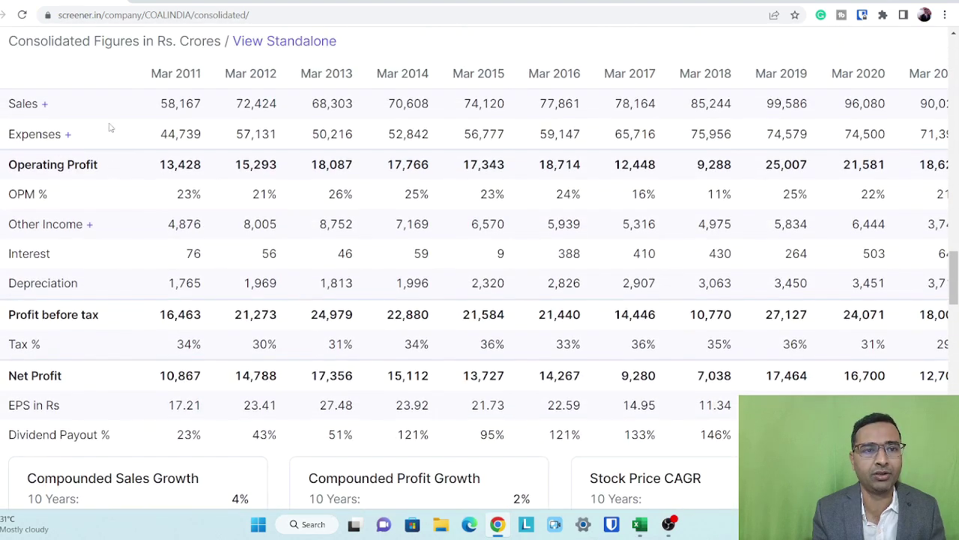
pyautogui.moveTo(63, 376); pyautogui.dragTo(7, 376)
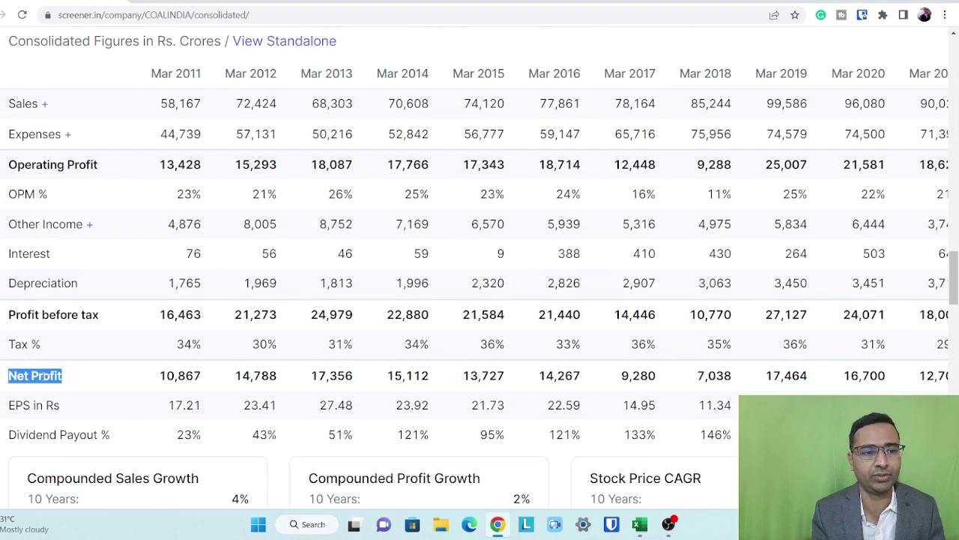
# Mark the Mar 2014 net profit figure in the yearly results and view it enlarged.
pyautogui.keyDown('ctrl'); pyautogui.scroll(5, 8, 376); pyautogui.keyUp('ctrl')
pyautogui.scroll(-5, 249, 404)
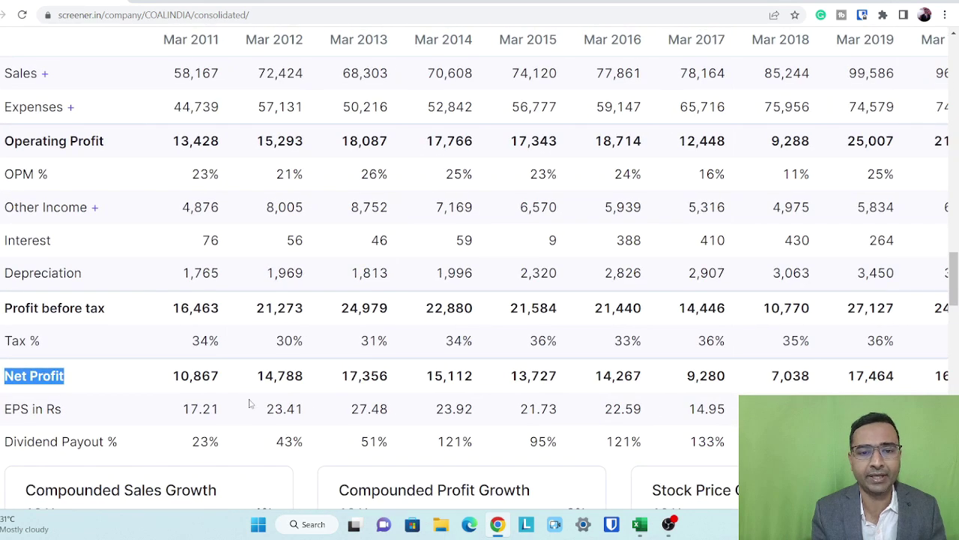
pyautogui.doubleClick(453, 374)
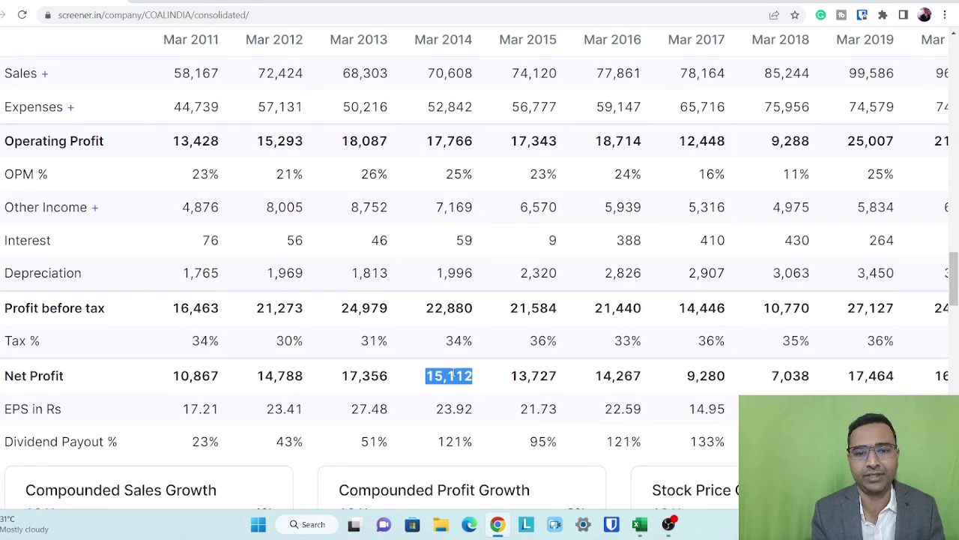
pyautogui.scroll(6, 454, 374)
pyautogui.hscroll(3, 453, 372)
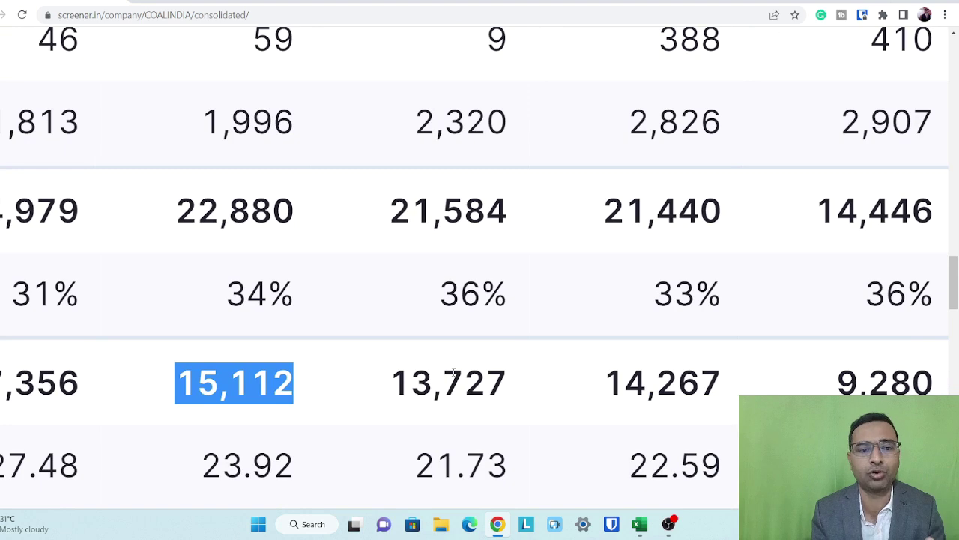
# Follow the Net Profit row to Mar 2018 and mark that year's figure.
pyautogui.hscroll(1, 454, 372)
pyautogui.hscroll(10, 453, 372)
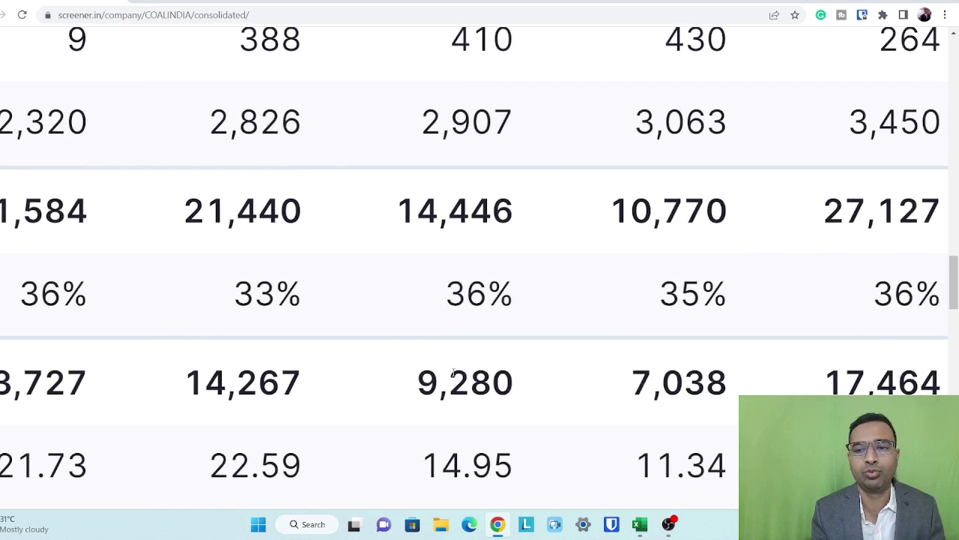
pyautogui.doubleClick(386, 381)
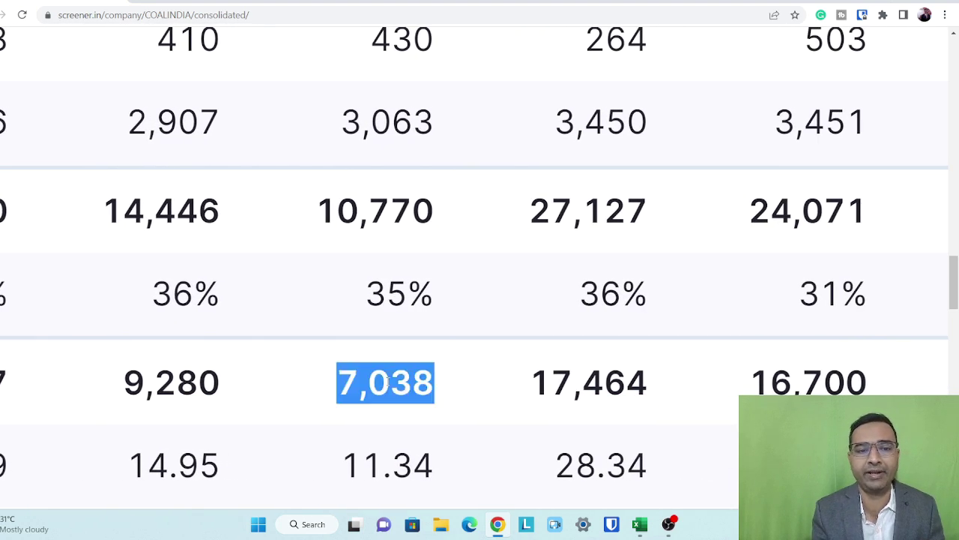
pyautogui.scroll(-4, 386, 380)
pyautogui.scroll(-1, 386, 381)
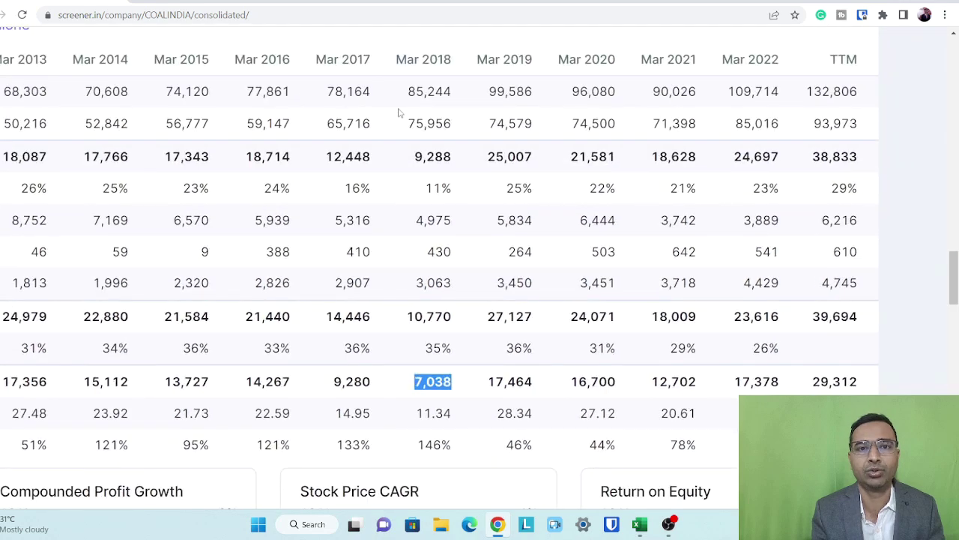
# Mark the Mar 2018 column heading and match it with the net profit figure in the same column.
pyautogui.moveTo(451, 59); pyautogui.dragTo(398, 60)
pyautogui.scroll(3, 435, 59)
pyautogui.scroll(-2, 434, 58)
pyautogui.scroll(-3, 434, 60)
pyautogui.doubleClick(439, 324)
pyautogui.scroll(3, 439, 324)
pyautogui.scroll(-5, 439, 323)
# Return to the Mar 2014 column, marking its heading and its net profit figure for comparison.
pyautogui.doubleClick(105, 468)
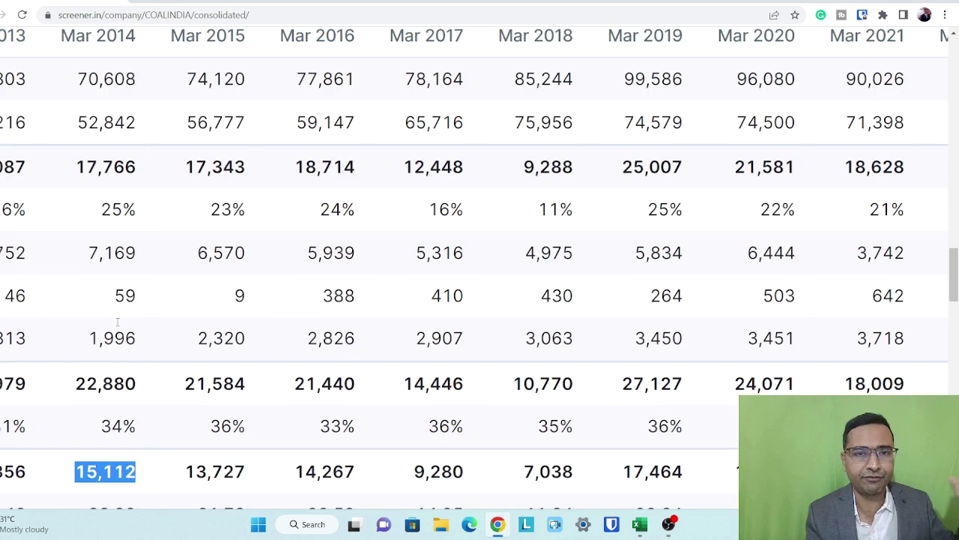
pyautogui.tripleClick(97, 35)
pyautogui.scroll(3, 96, 36)
pyautogui.scroll(-3, 96, 35)
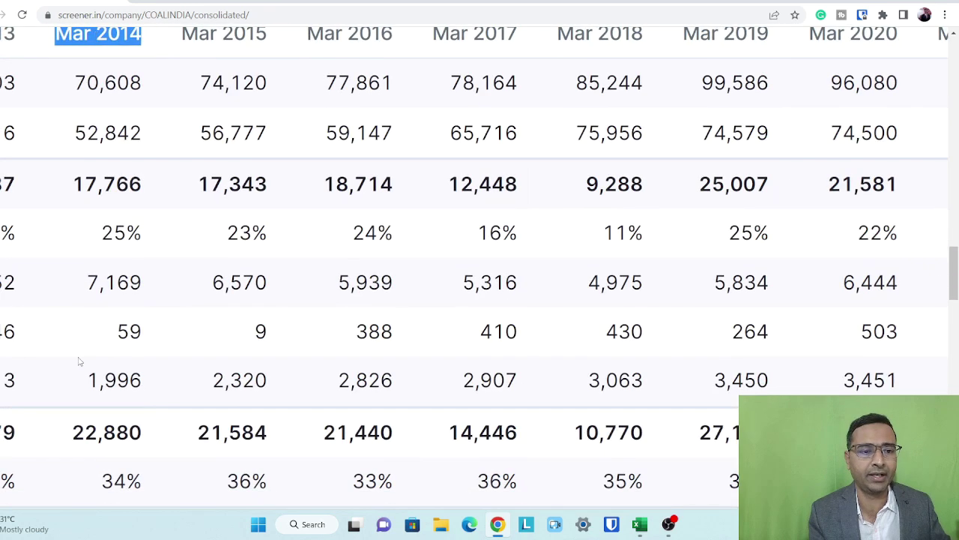
pyautogui.scroll(-2, 131, 327)
pyautogui.doubleClick(134, 379)
pyautogui.scroll(3, 132, 380)
pyautogui.scroll(-3, 132, 379)
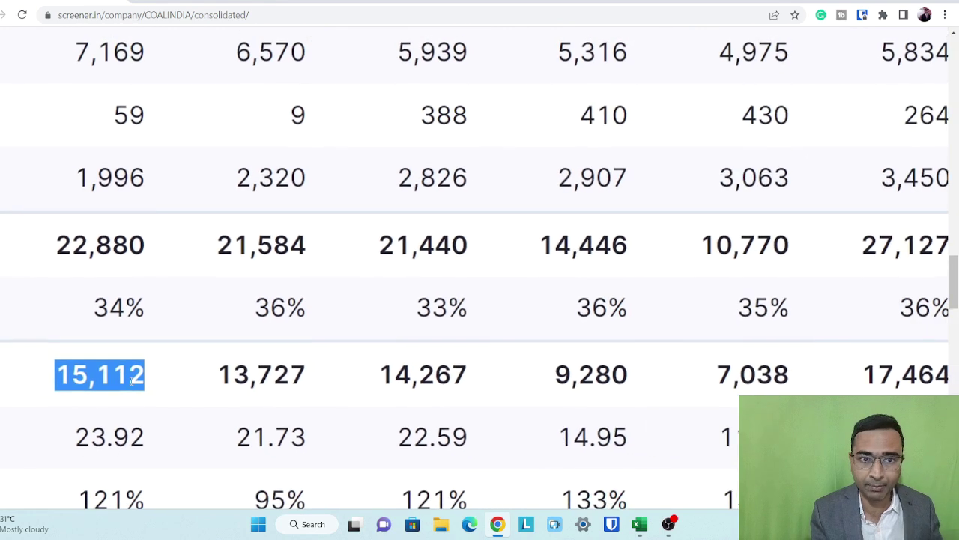
# Compare against Mar 2018 by marking that column's net profit figure and its heading.
pyautogui.hscroll(4, 133, 380)
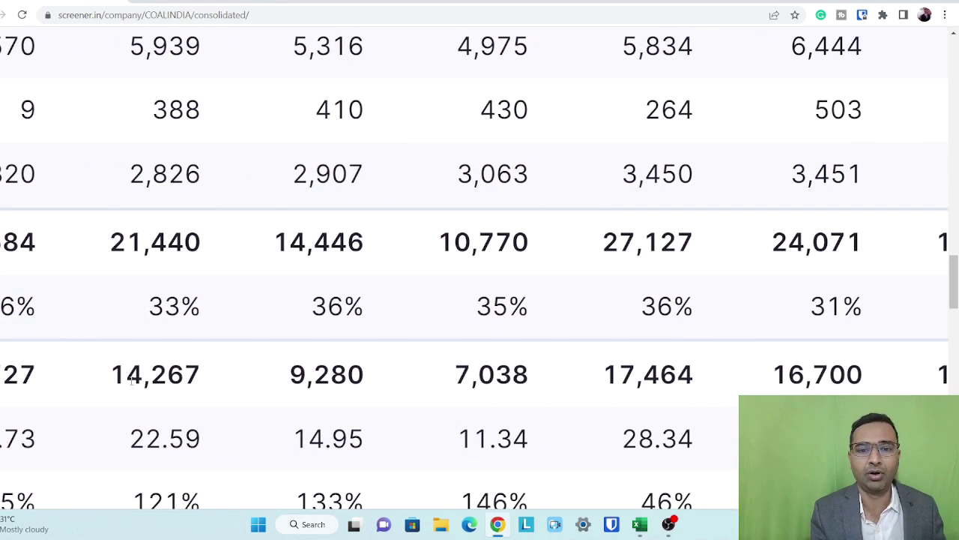
pyautogui.doubleClick(513, 383)
pyautogui.scroll(3, 513, 382)
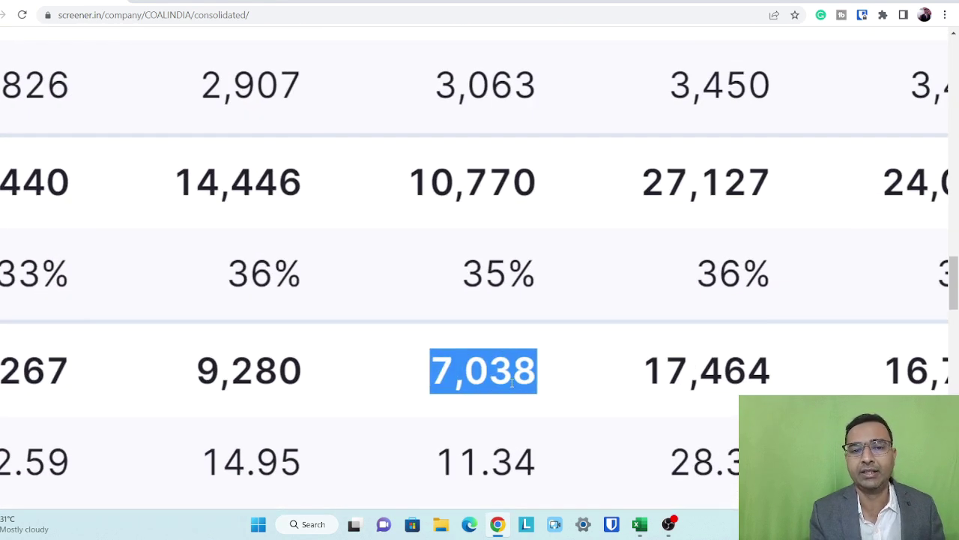
pyautogui.scroll(-3, 513, 383)
pyautogui.scroll(2, 512, 383)
pyautogui.scroll(4, 513, 383)
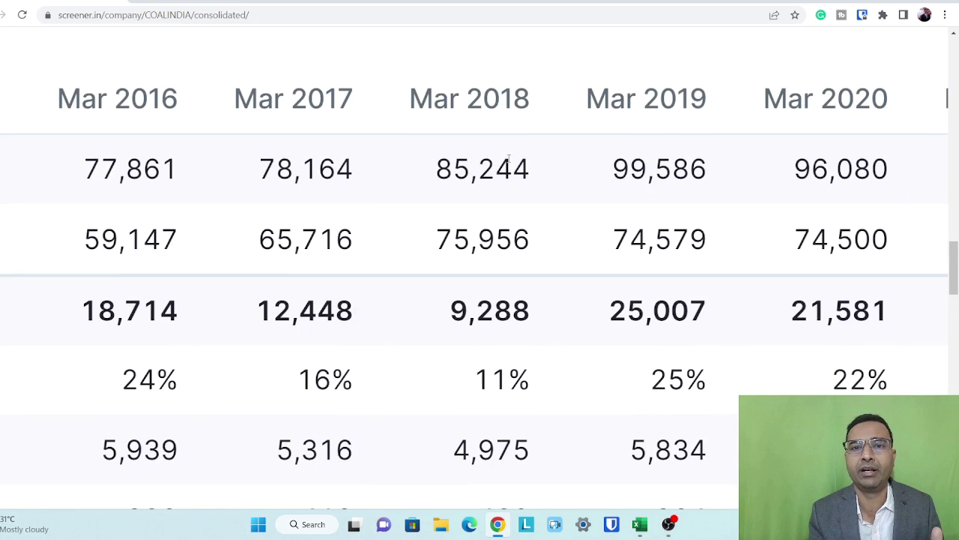
pyautogui.doubleClick(496, 95)
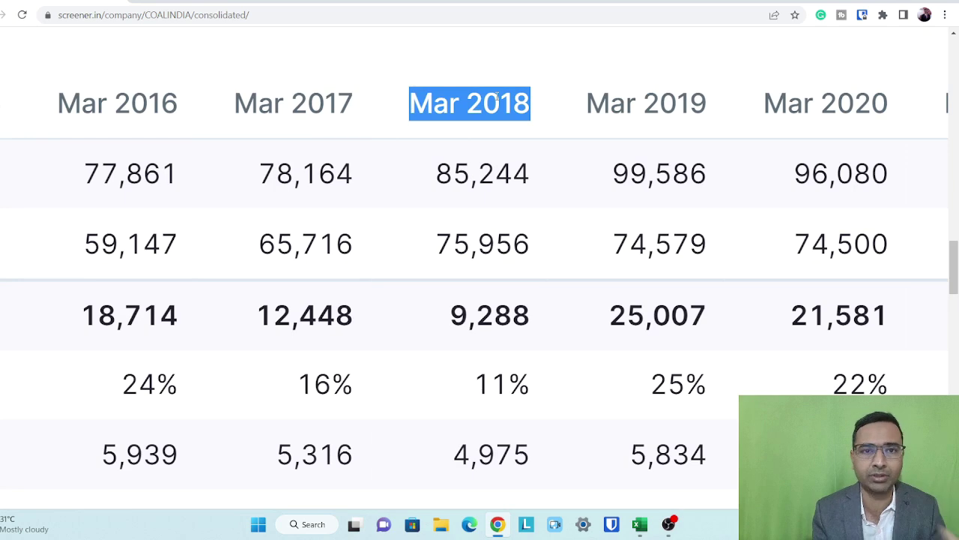
pyautogui.scroll(-2, 496, 95)
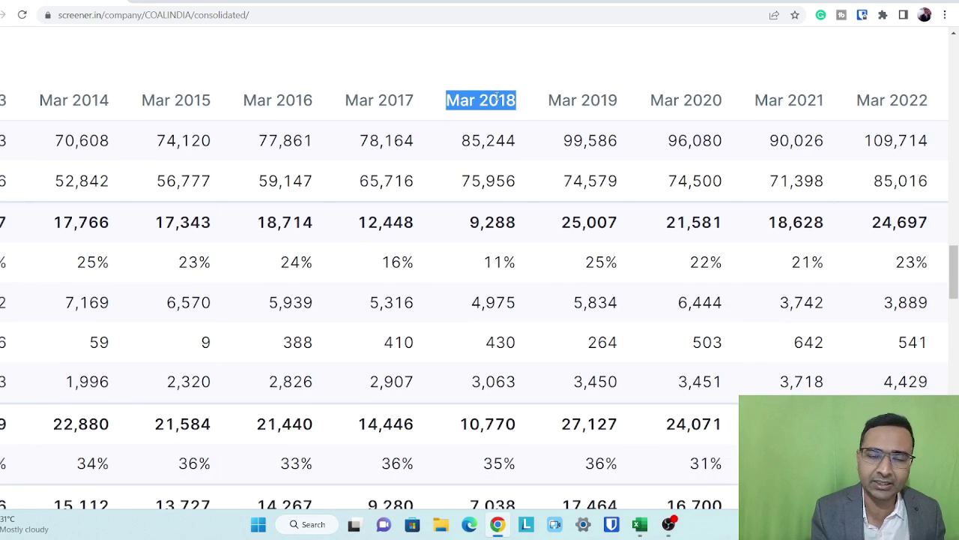
# Move on to the latest full year in the profit and loss table and mark the Mar 2022 column heading.
pyautogui.scroll(-1, 496, 96)
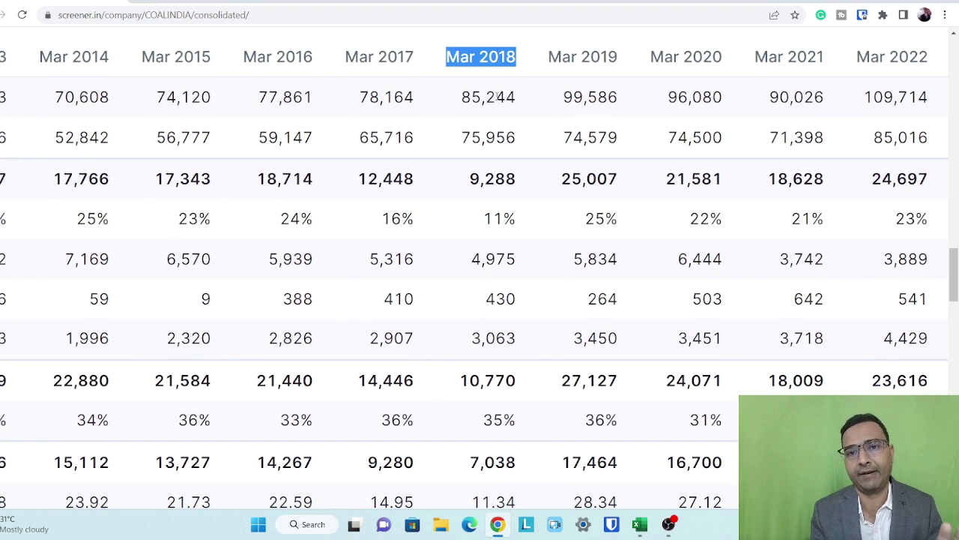
pyautogui.hscroll(5, 498, 96)
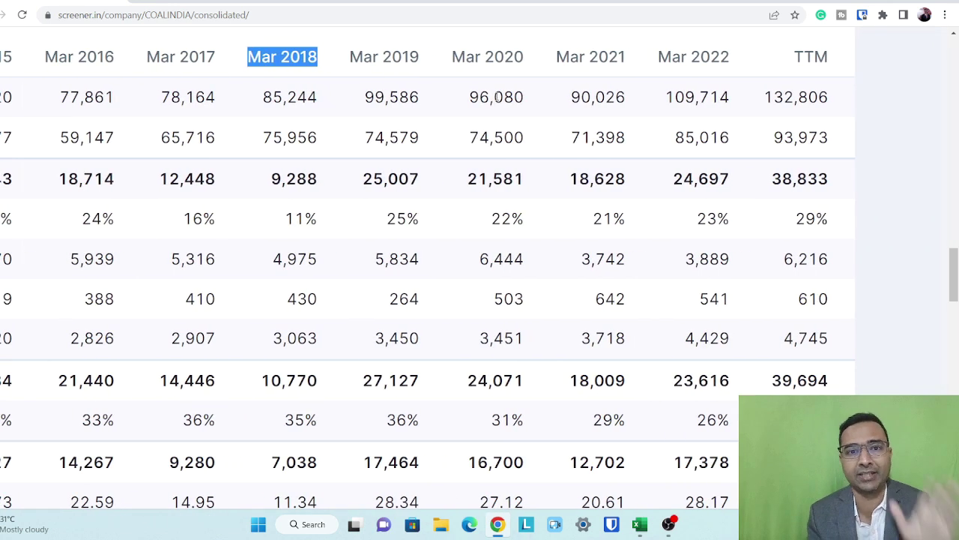
pyautogui.click(496, 96)
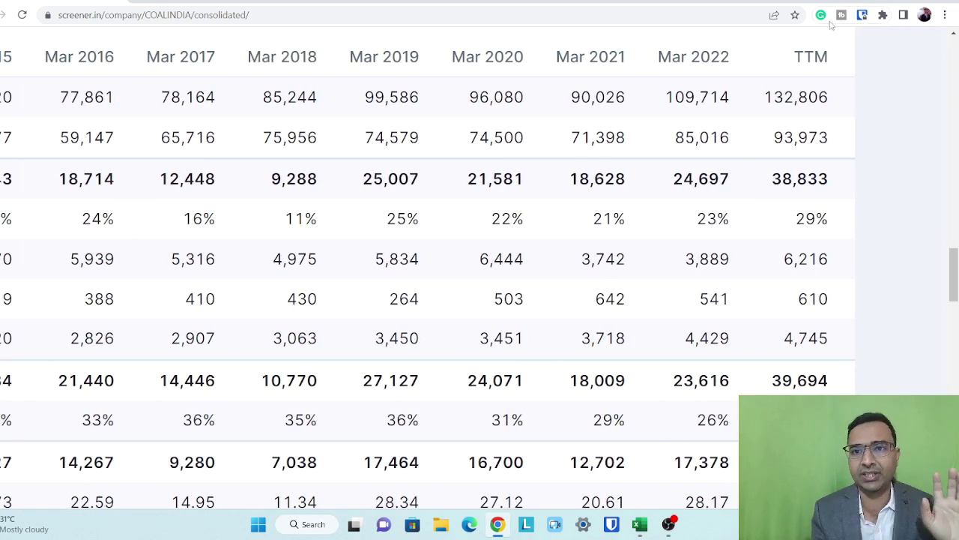
pyautogui.tripleClick(685, 57)
pyautogui.scroll(5, 685, 57)
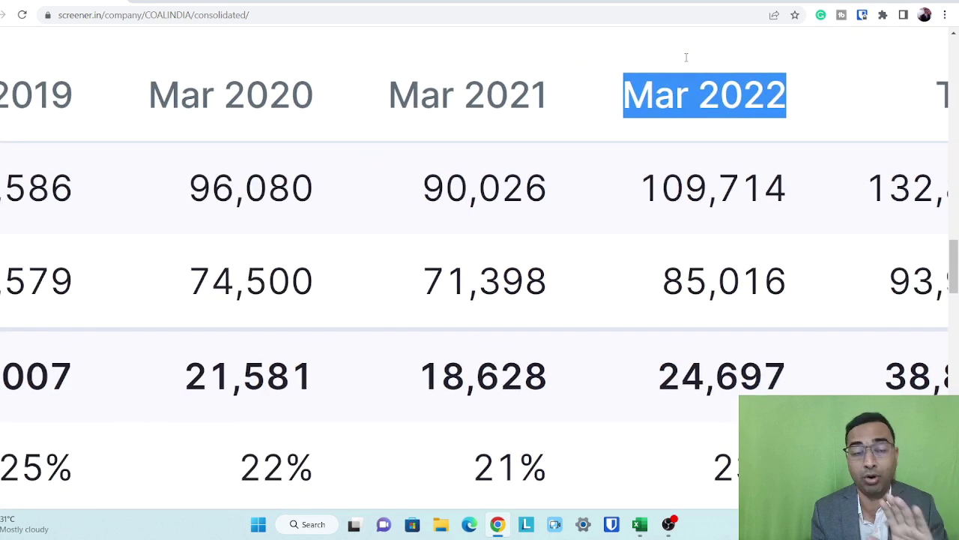
# Follow the Mar 2022 column down to the Net Profit row and mark that year's figure.
pyautogui.scroll(-8, 685, 57)
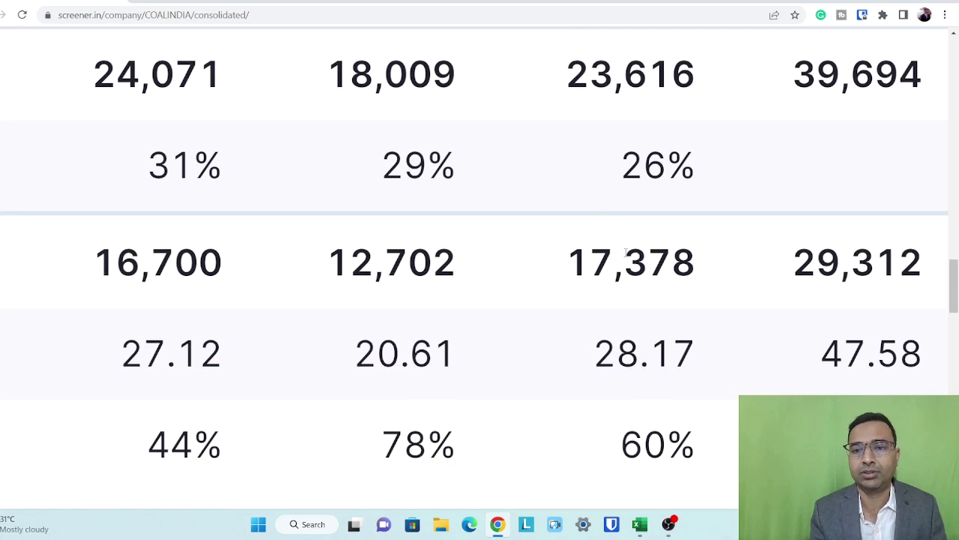
pyautogui.doubleClick(626, 254)
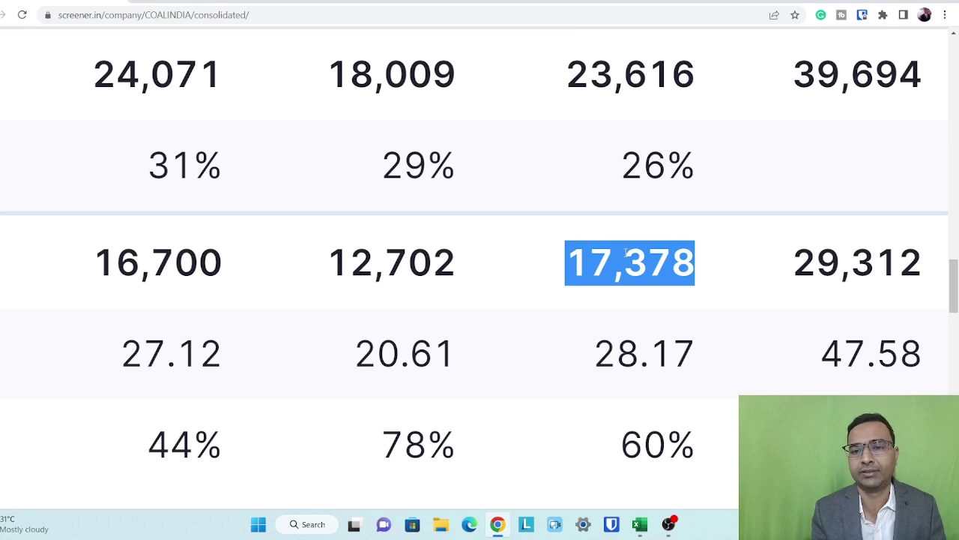
pyautogui.scroll(-4, 626, 253)
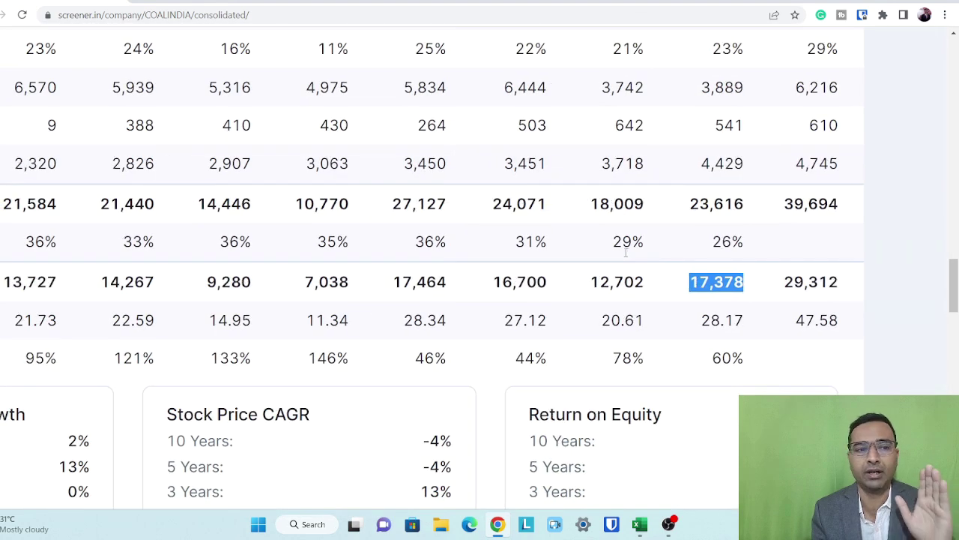
pyautogui.scroll(2, 626, 256)
pyautogui.hscroll(-2, 626, 257)
pyautogui.hscroll(8, 626, 256)
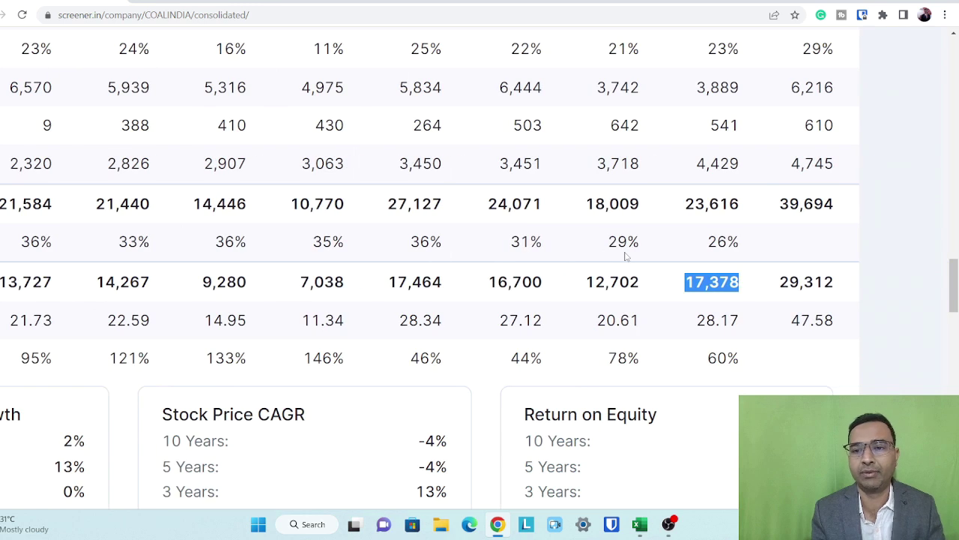
pyautogui.scroll(4, 712, 282)
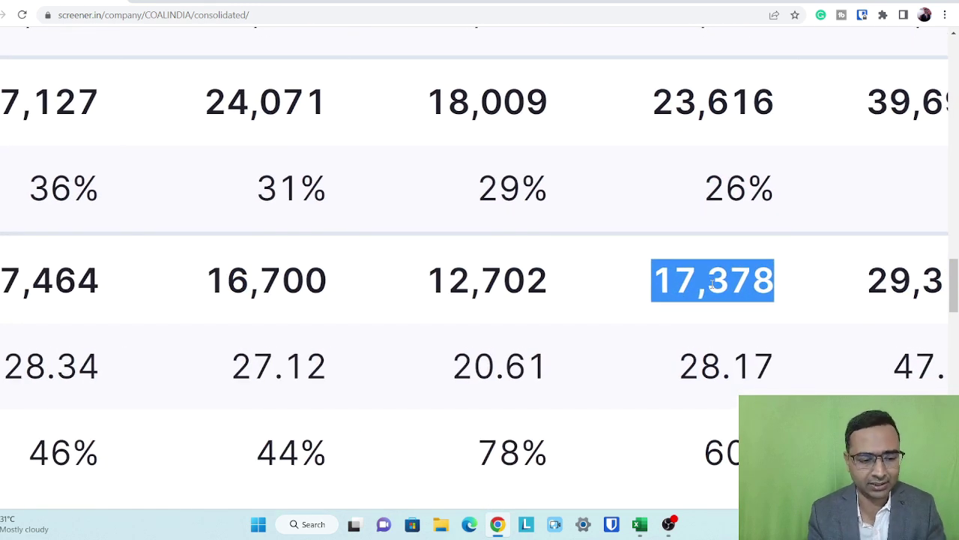
# Switch to the coal india worksheet in Excel and fill the 2022 dividend, year and total cells with light purple.
pyautogui.hotkey('alt', 'Tab')
pyautogui.scroll(4, 255, 370)
pyautogui.scroll(5, 255, 367)
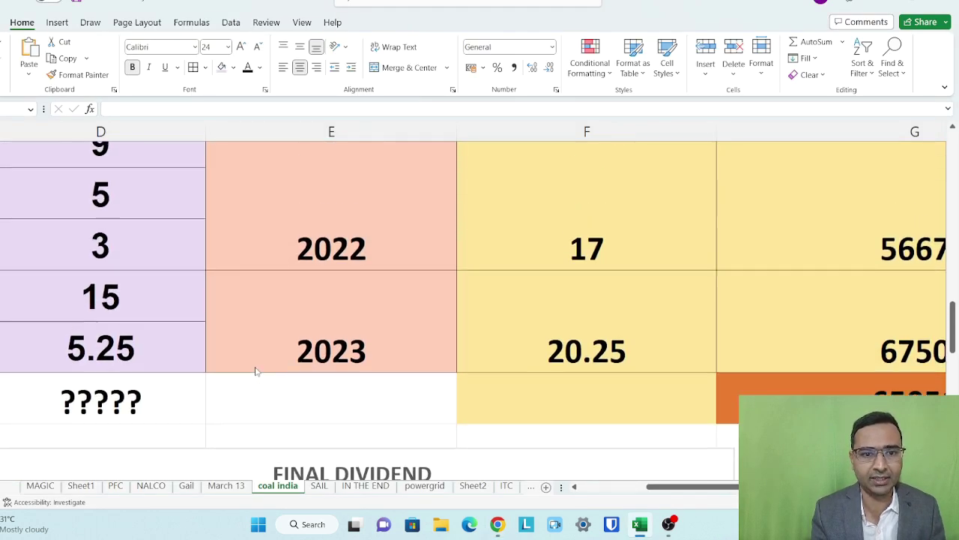
pyautogui.click(329, 305)
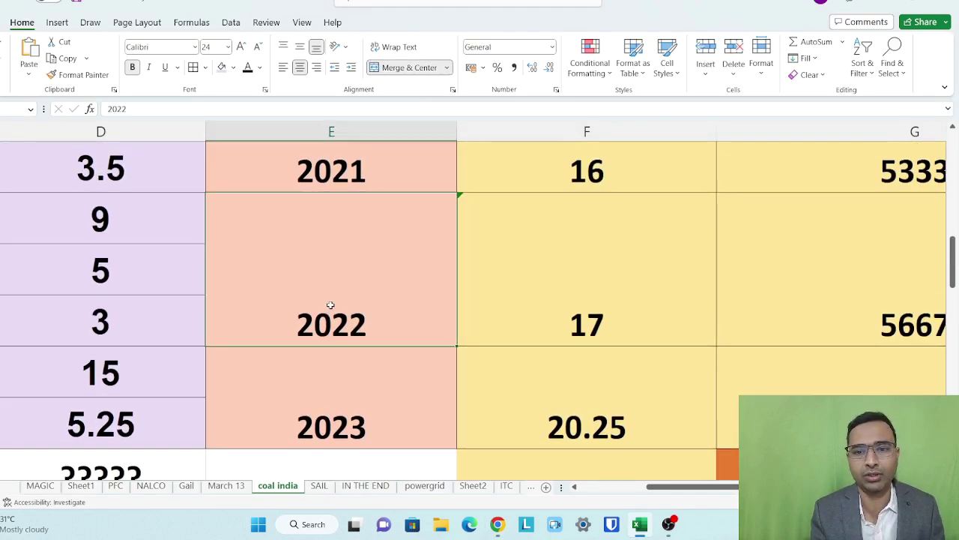
pyautogui.moveTo(330, 305); pyautogui.dragTo(492, 299)
pyautogui.moveTo(128, 225); pyautogui.dragTo(467, 306)
pyautogui.click(221, 67)
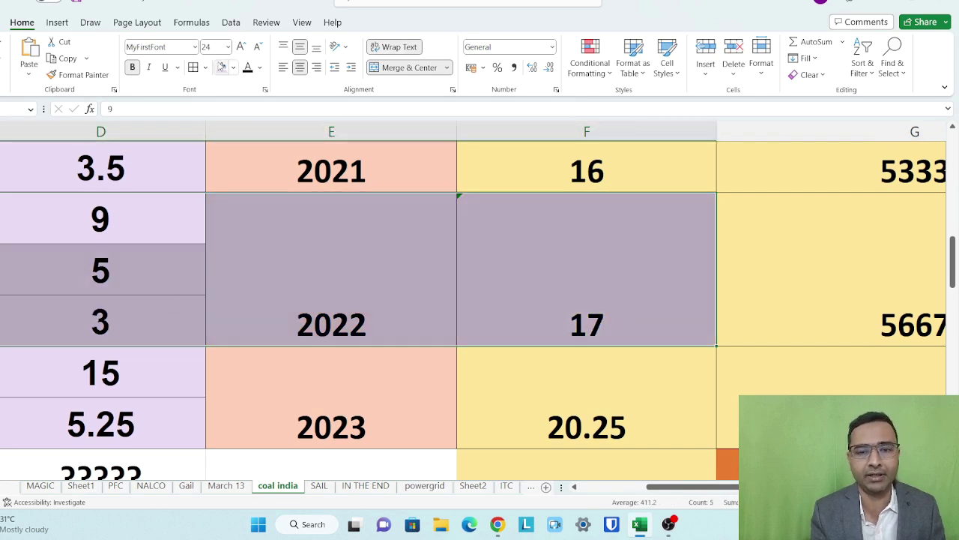
# Switch to the browser, open Coal India's quarterly results PDF at its first page and mark the letter's reference and date line.
pyautogui.hotkey('alt', 'Tab')
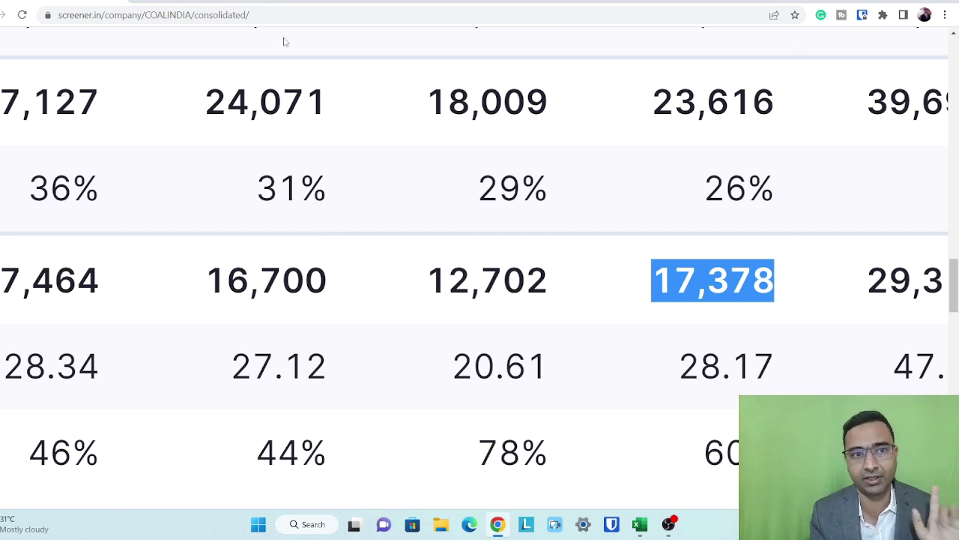
pyautogui.click(270, 2)
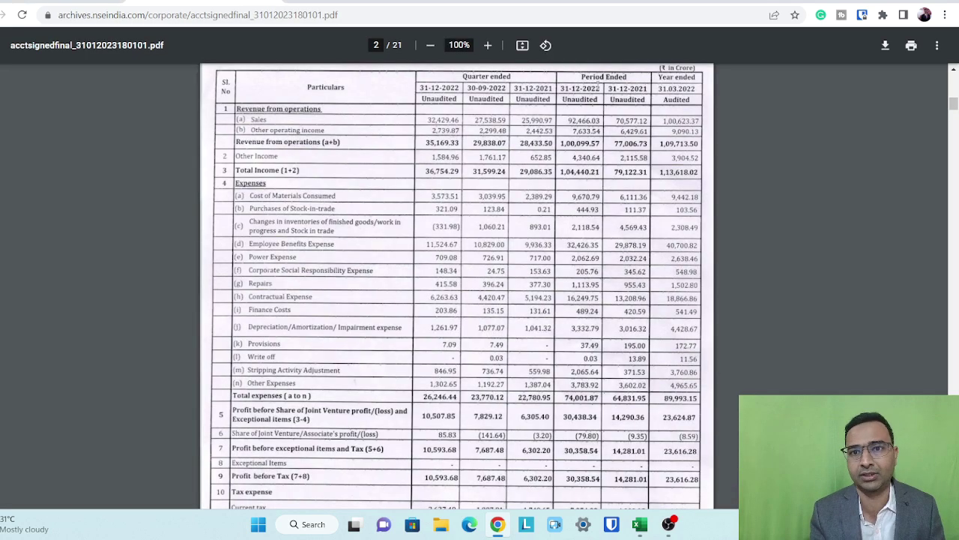
pyautogui.scroll(10, 597, 85)
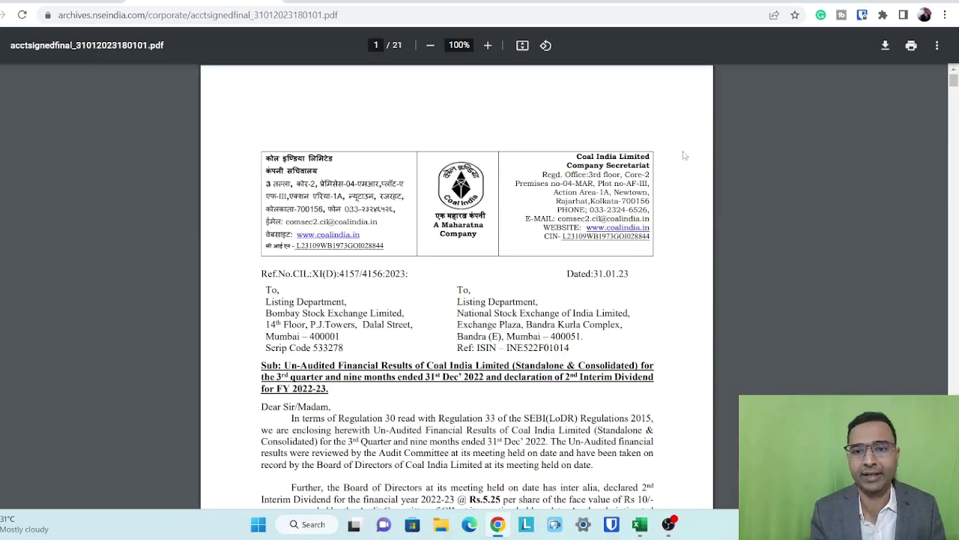
pyautogui.tripleClick(590, 266)
pyautogui.scroll(5, 590, 266)
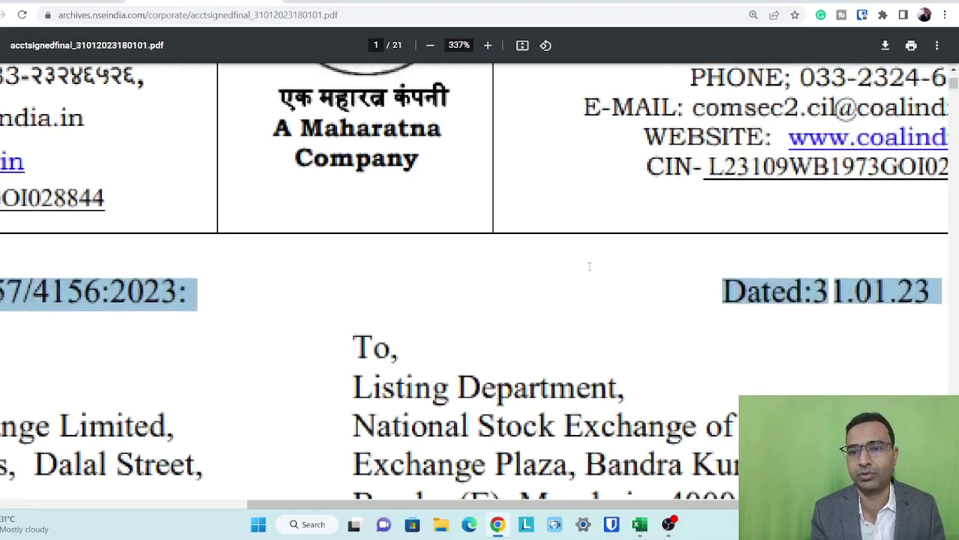
pyautogui.scroll(-2, 589, 266)
pyautogui.scroll(-10, 590, 266)
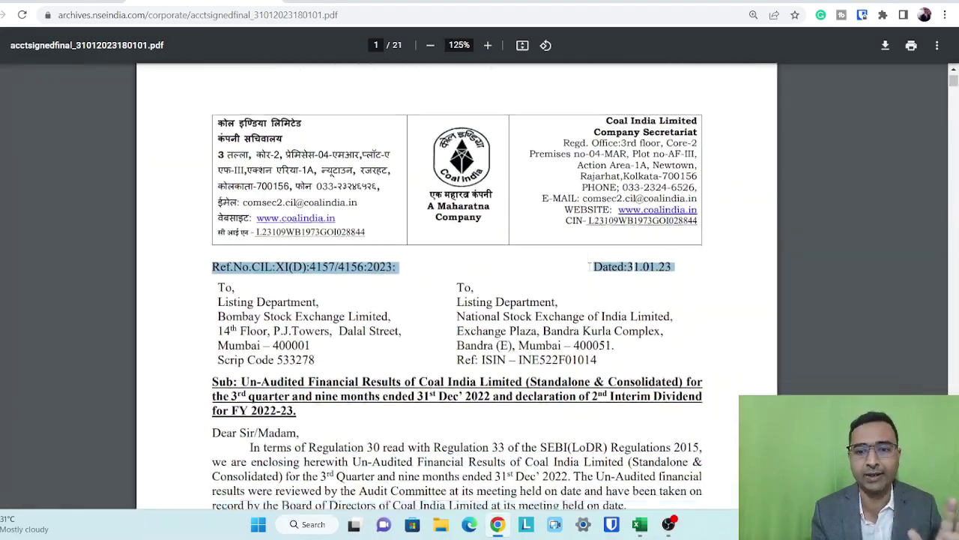
# Examine the quarter, period and year column headings of the consolidated unaudited results table on page 2.
pyautogui.scroll(-3, 590, 266)
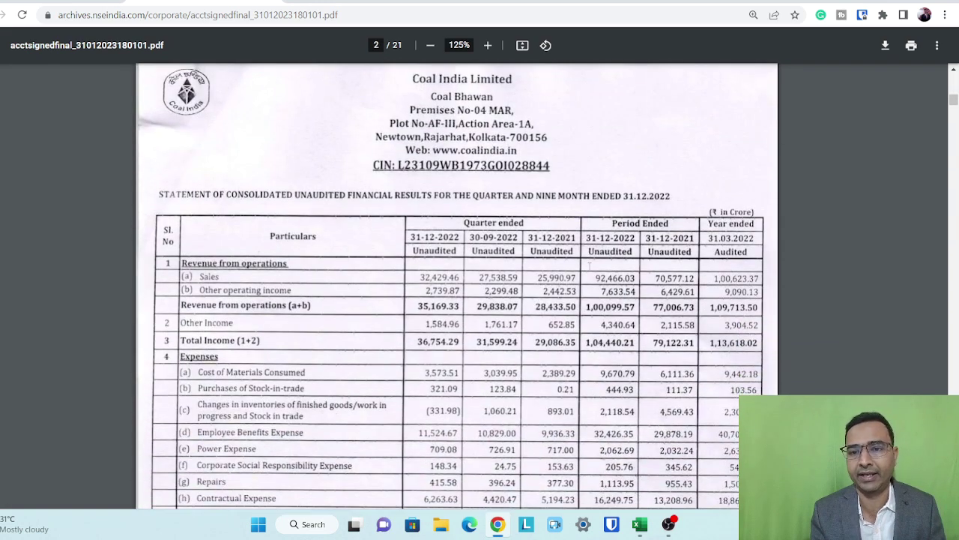
pyautogui.scroll(5, 655, 246)
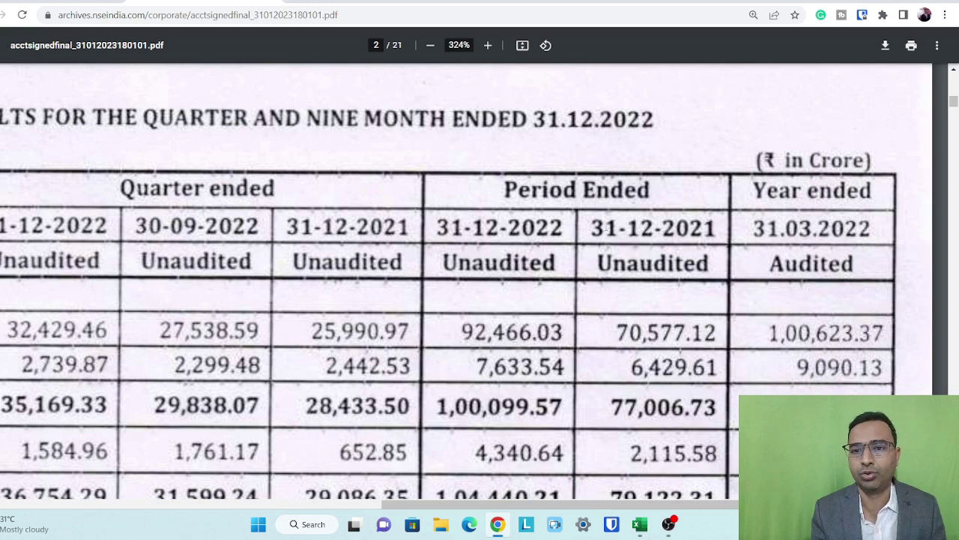
pyautogui.scroll(-3, 510, 271)
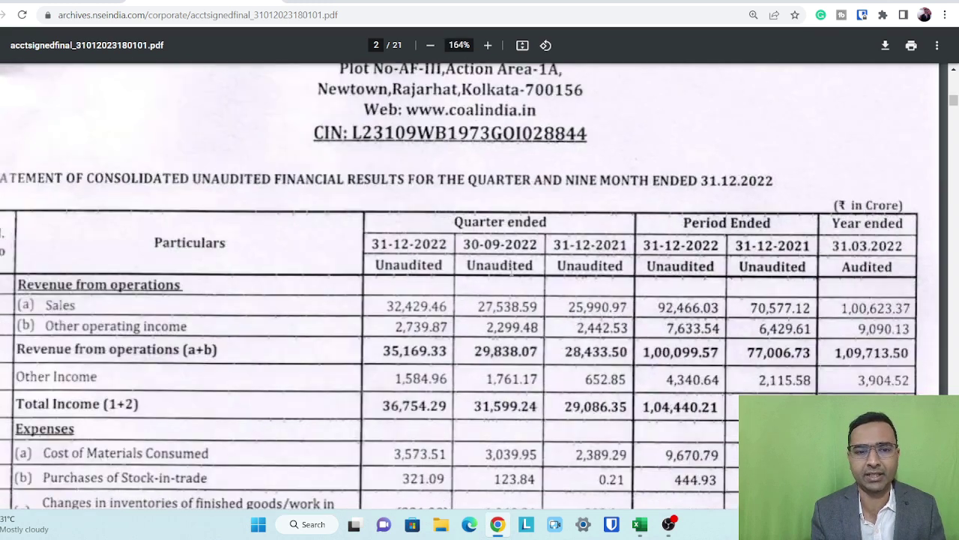
# Find the Profit for the Period row and mark the figure for the period ended 31-12-2022.
pyautogui.scroll(-3, 510, 271)
pyautogui.scroll(-8, 510, 271)
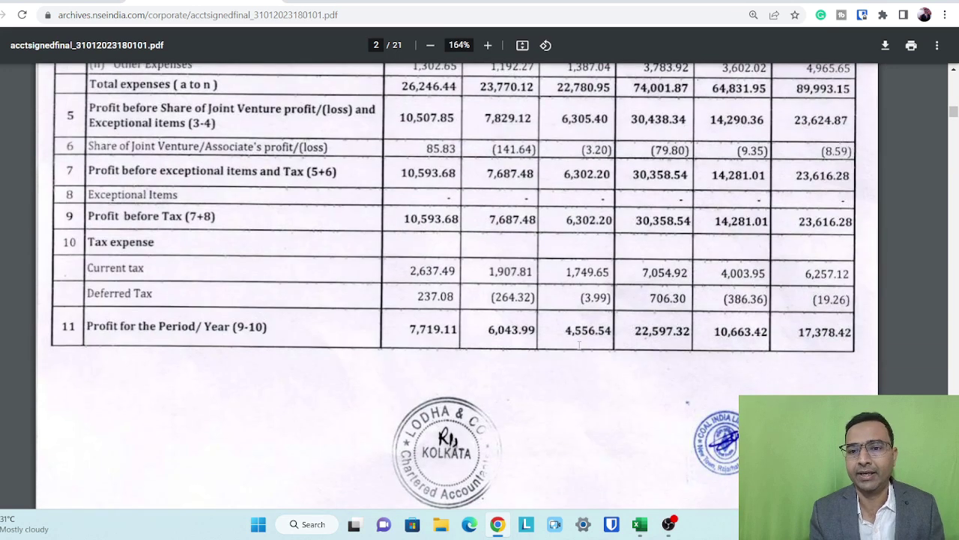
pyautogui.scroll(5, 644, 315)
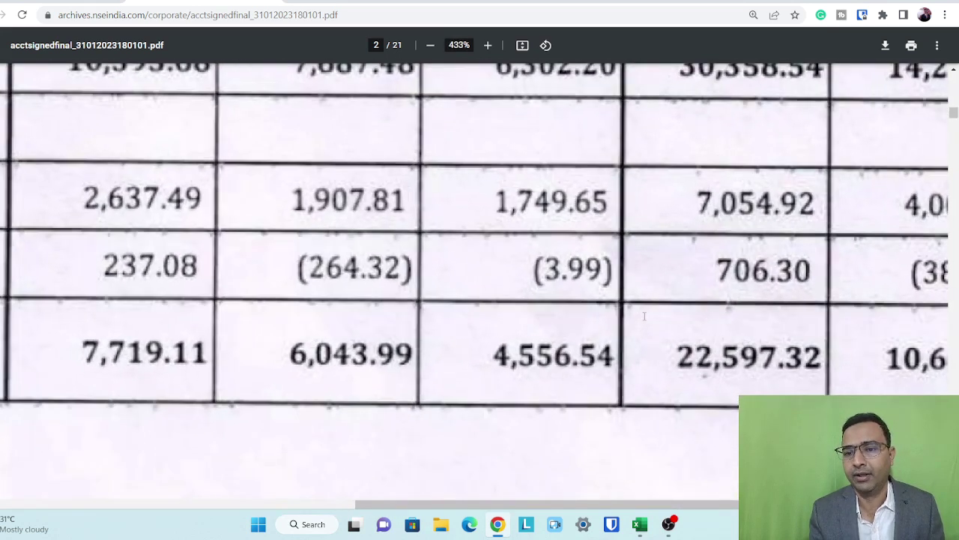
pyautogui.moveTo(395, 361); pyautogui.dragTo(549, 362)
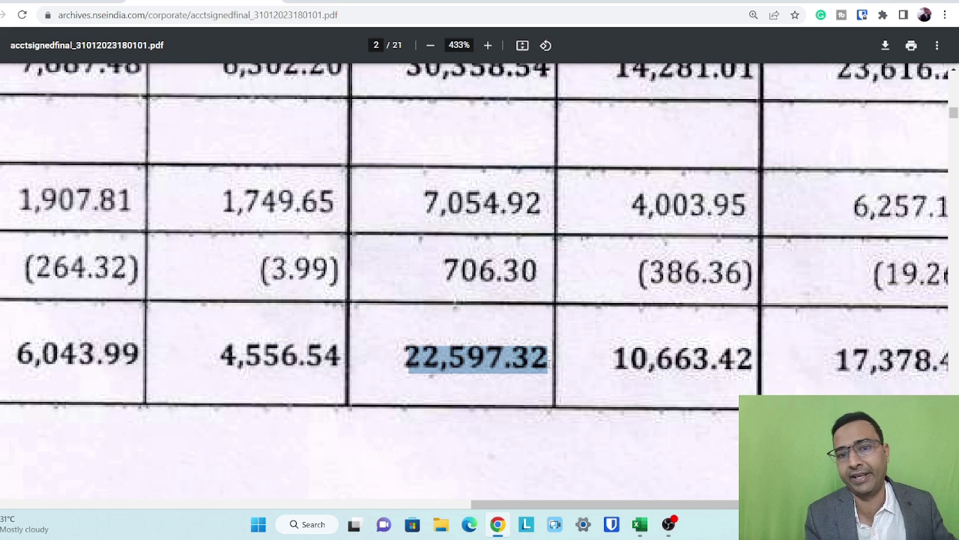
# Mark the profit figure for the period ended 31-12-2021 in the same row for comparison.
pyautogui.scroll(-3, 545, 360)
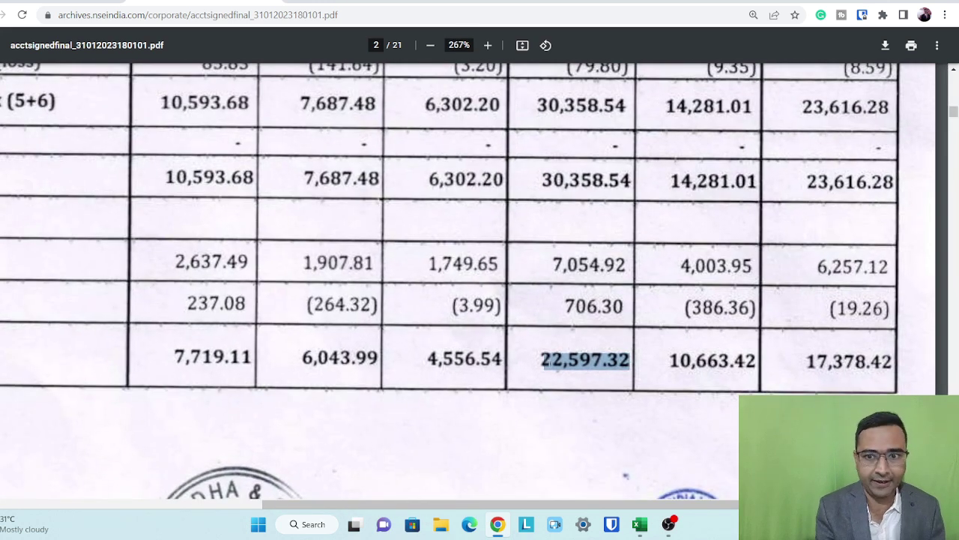
pyautogui.moveTo(670, 361); pyautogui.dragTo(755, 365)
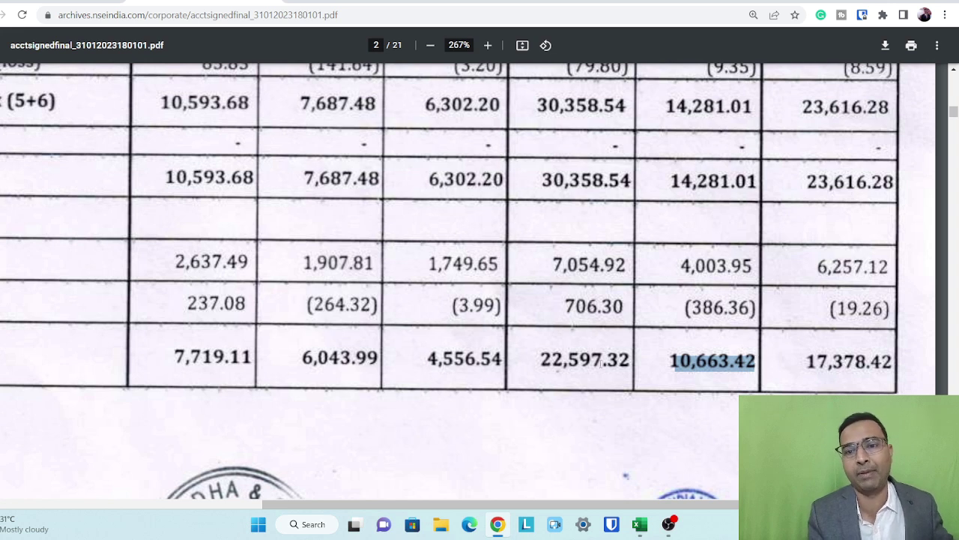
pyautogui.scroll(-2, 558, 371)
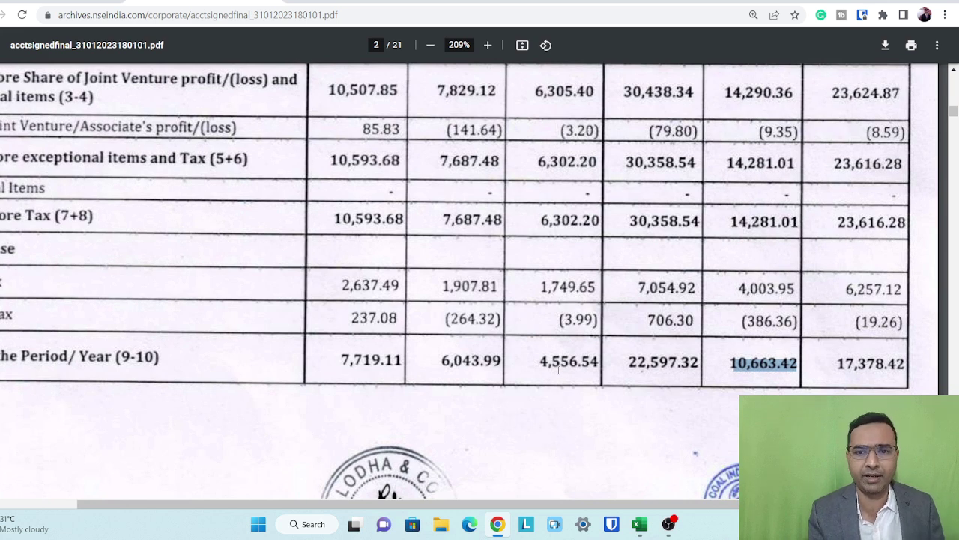
pyautogui.scroll(-2, 558, 370)
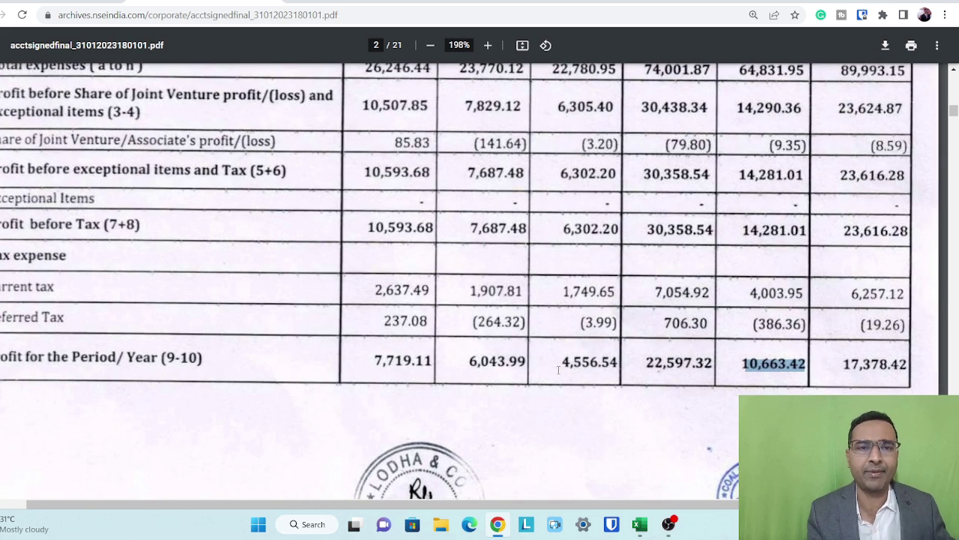
pyautogui.scroll(-2, 558, 370)
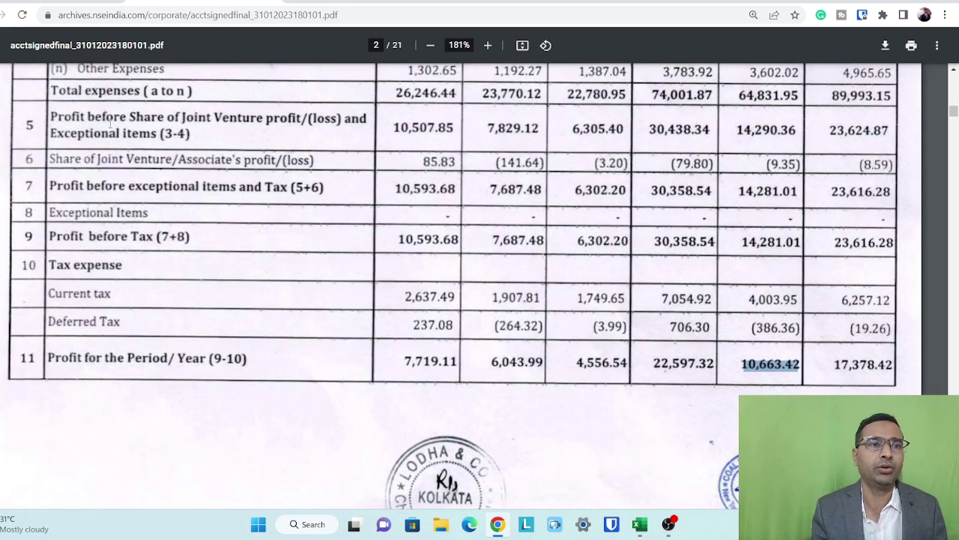
# Return to the Screener page and review the yearly Net Profit row through Mar 2022 and TTM.
pyautogui.hotkey('ctrl', 'Tab')
pyautogui.scroll(-2, 355, 234)
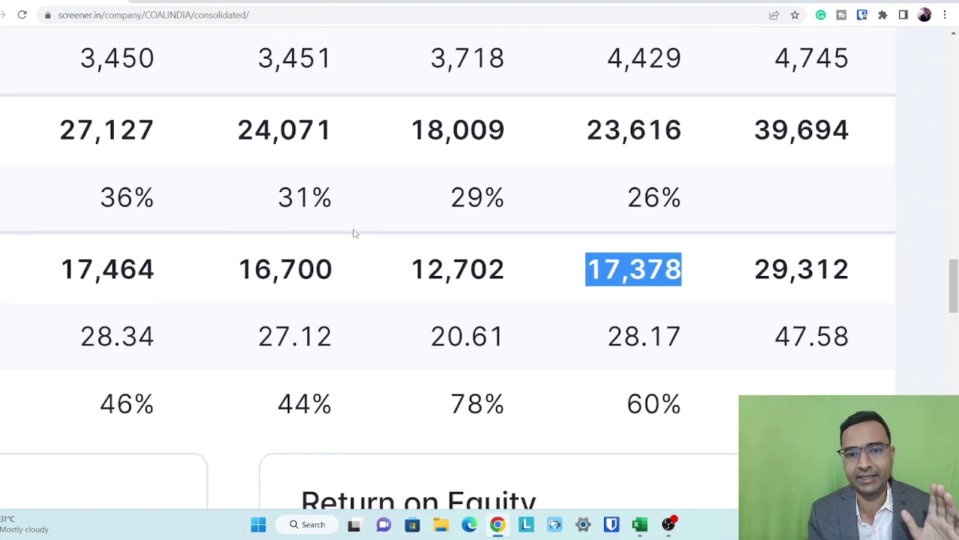
pyautogui.scroll(-2, 354, 234)
pyautogui.scroll(-2, 355, 233)
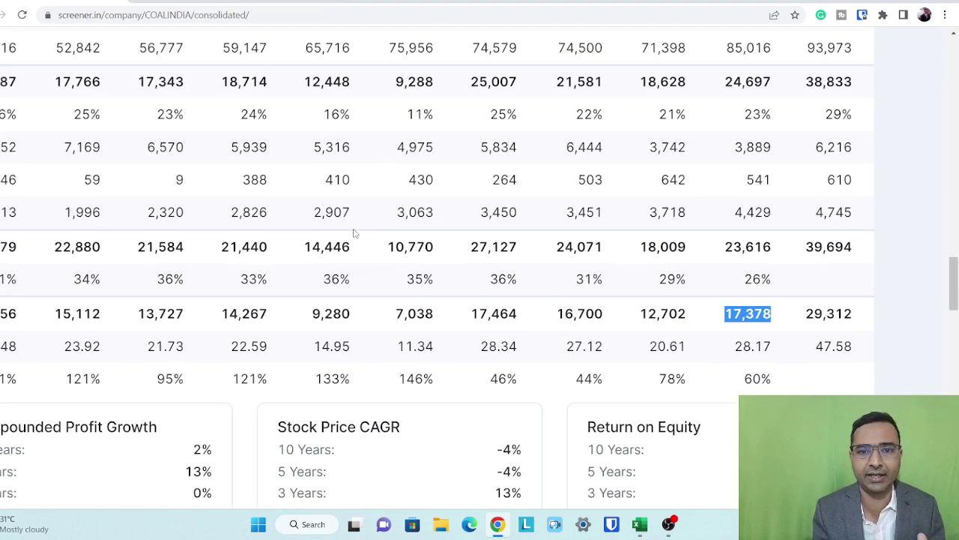
# Switch to the Excel dividend worksheet, select the 2023 total dividend cell and check the dated interim dividends behind it.
pyautogui.hotkey('alt', 'Tab')
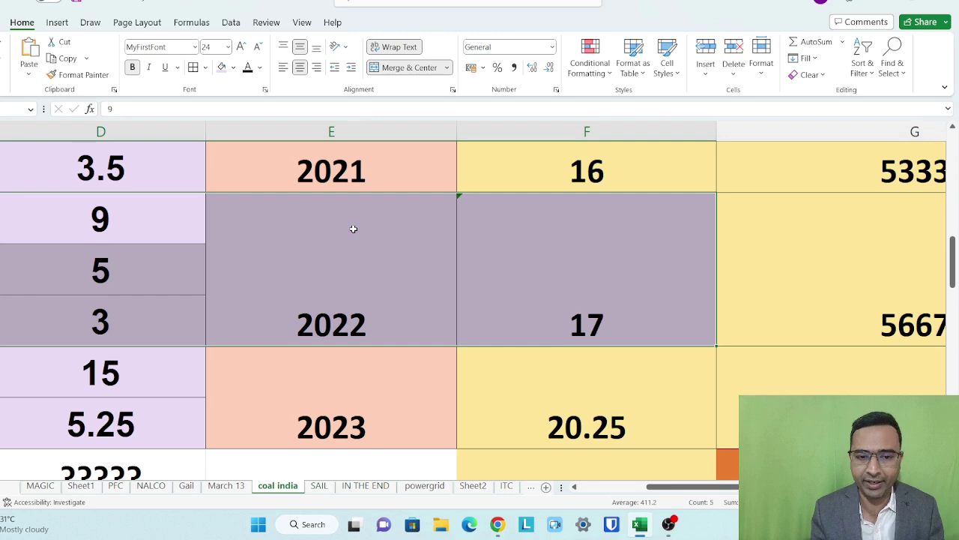
pyautogui.scroll(-1, 353, 229)
pyautogui.click(499, 249)
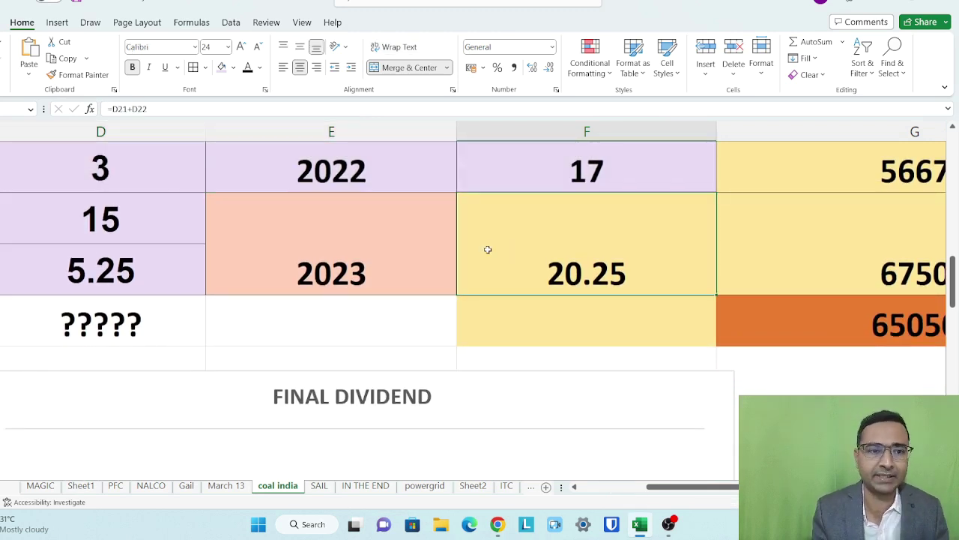
pyautogui.hscroll(-3, 487, 249)
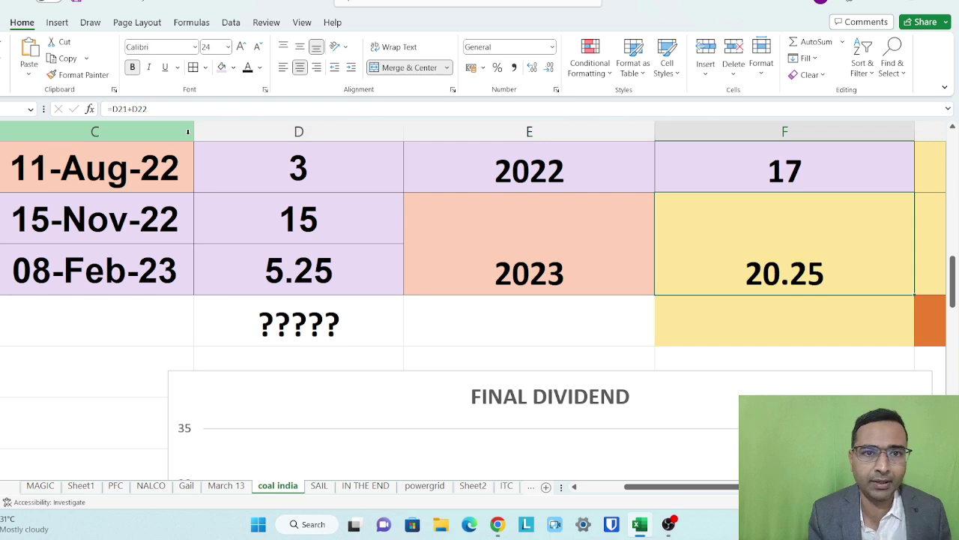
# Locate the return calculation between 01-Jan-12 and 15-Mar-23 in columns N and O of the coal india sheet.
pyautogui.hscroll(10, 188, 131)
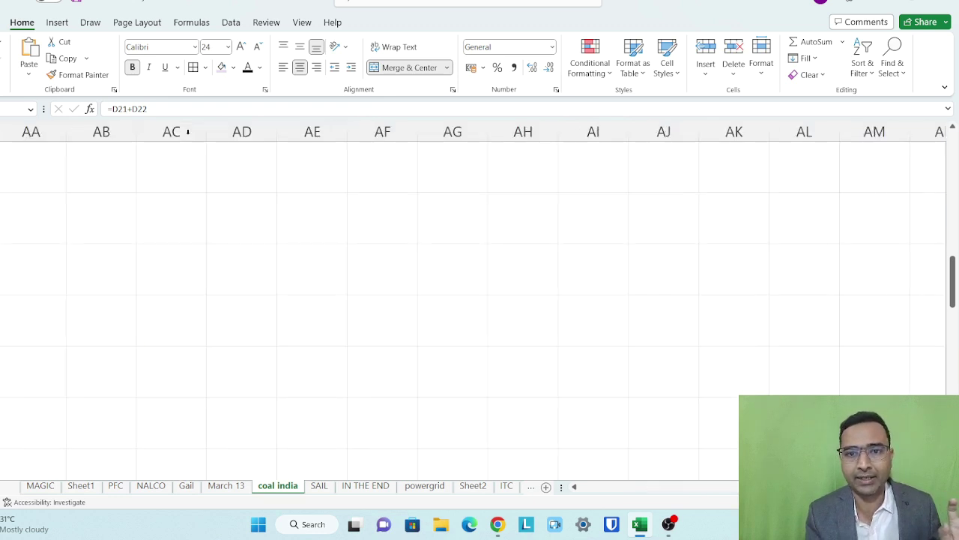
pyautogui.hscroll(-10, 188, 131)
pyautogui.hscroll(5, 188, 131)
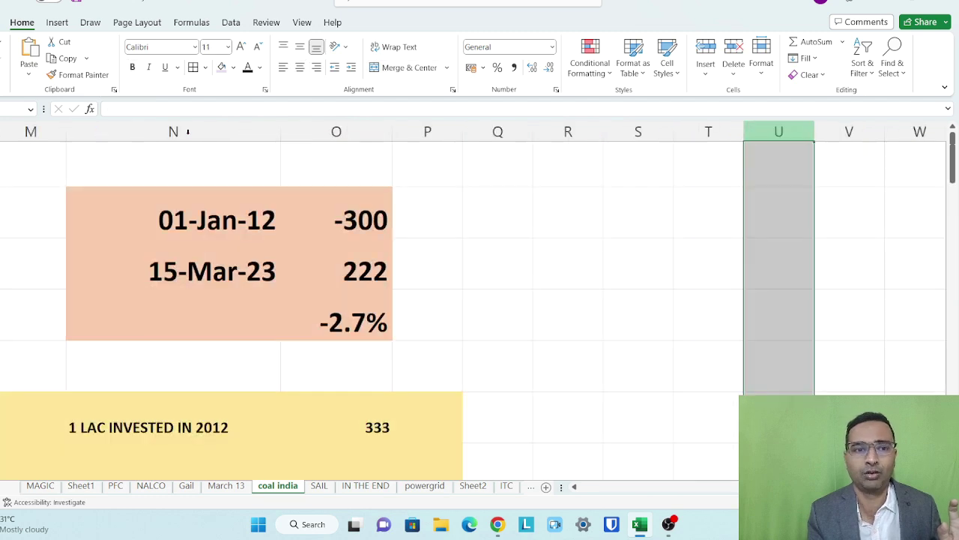
# Inspect the price return calculation from 01-Jan-12 to 15-Mar-23, checking the start date and the end price cells.
pyautogui.click(128, 218)
pyautogui.scroll(5, 129, 218)
pyautogui.scroll(3, 129, 217)
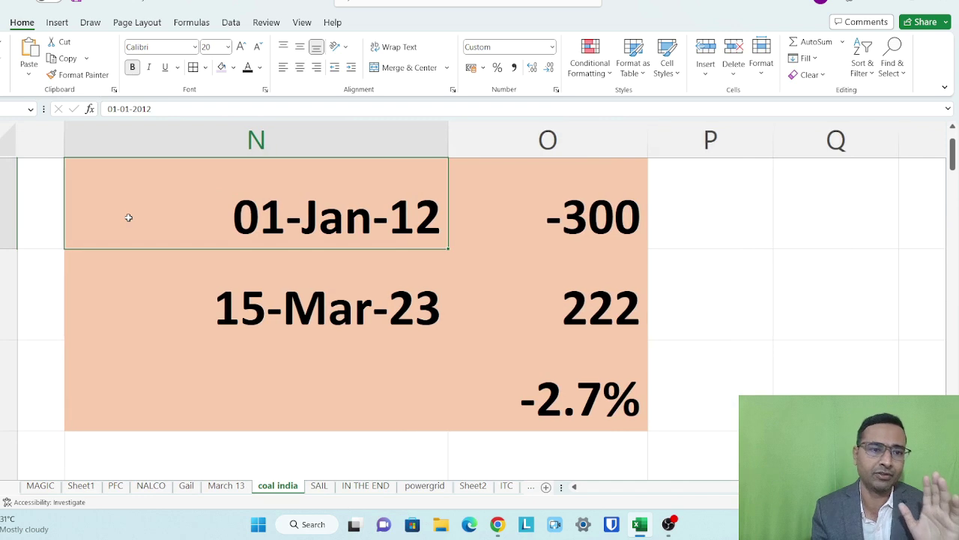
pyautogui.hscroll(1, 128, 218)
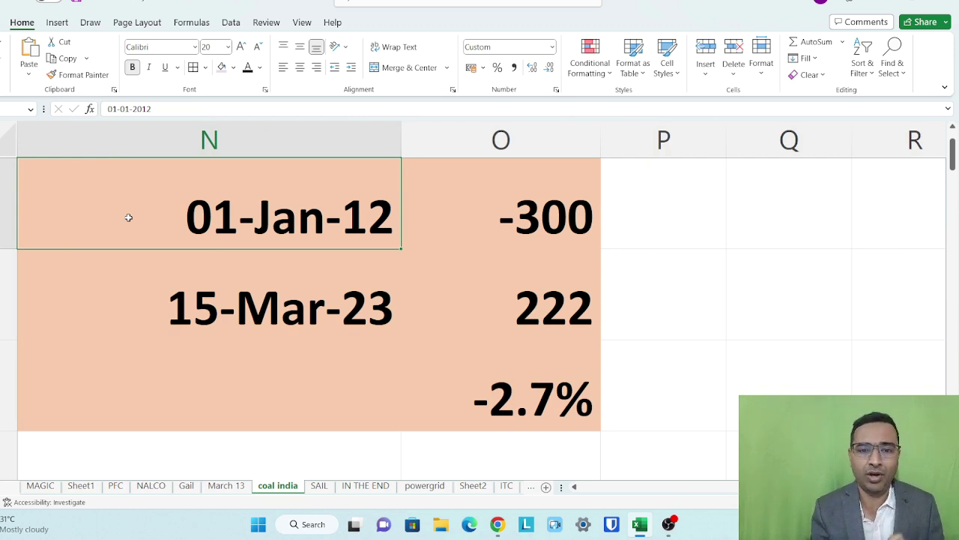
pyautogui.click(465, 308)
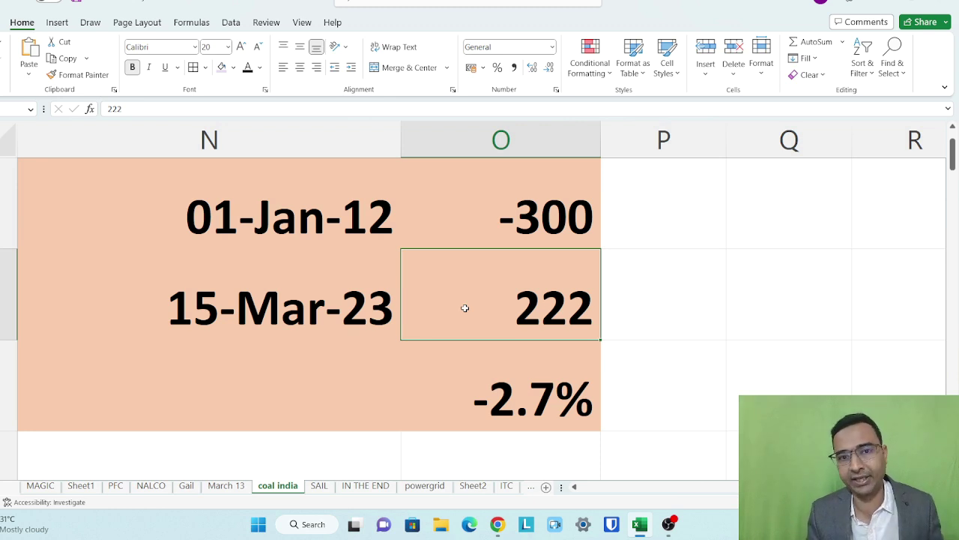
# Highlight the share count cell beside "1 LAC INVESTED IN 2012" with a light purple fill.
pyautogui.scroll(-2, 465, 308)
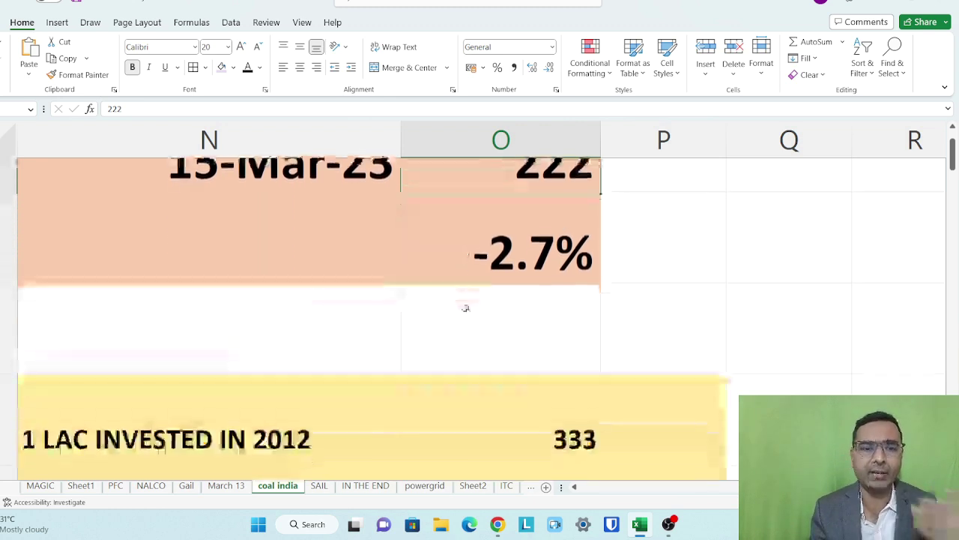
pyautogui.click(292, 306)
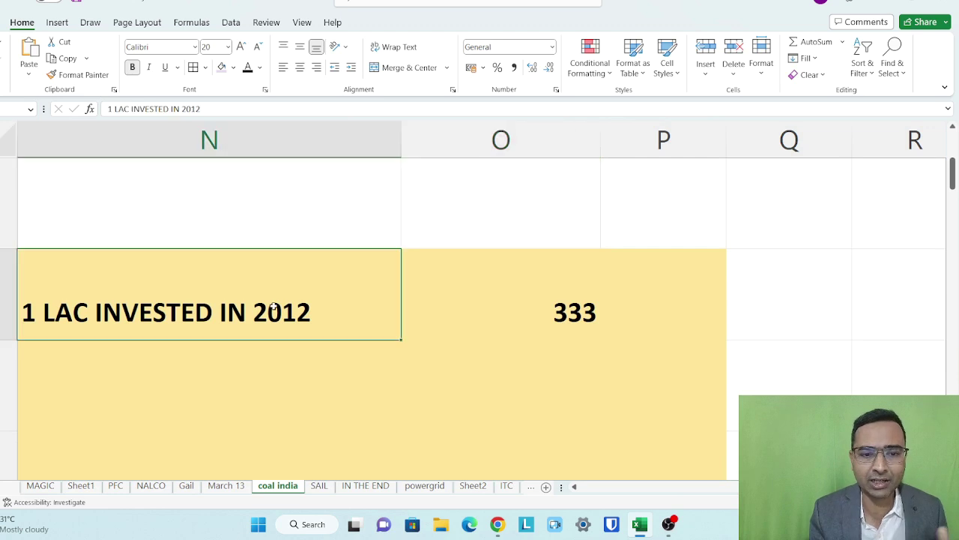
pyautogui.click(551, 314)
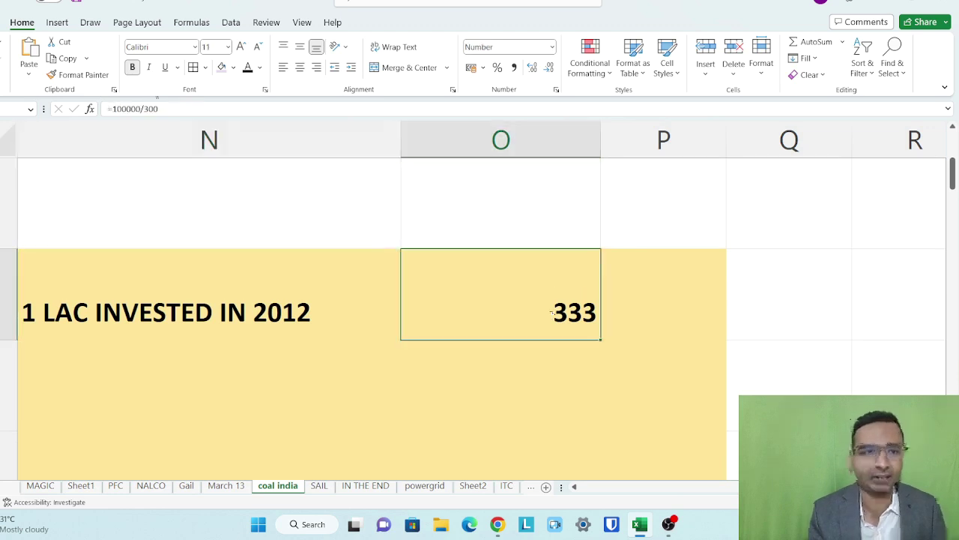
pyautogui.click(221, 67)
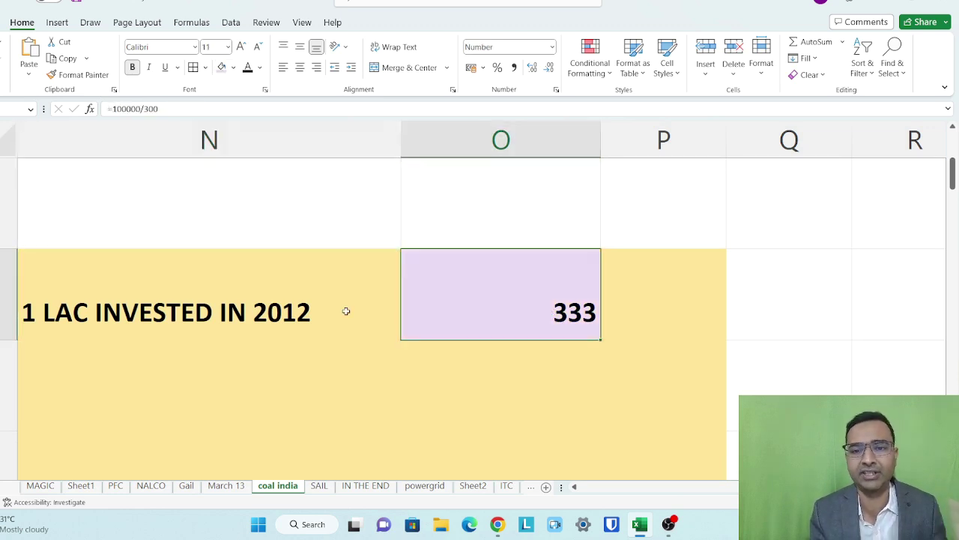
# Review the yearly dividend amounts in the TOTAL MONEY RECEIVED column from the first year down to the total.
pyautogui.hscroll(-4, 345, 311)
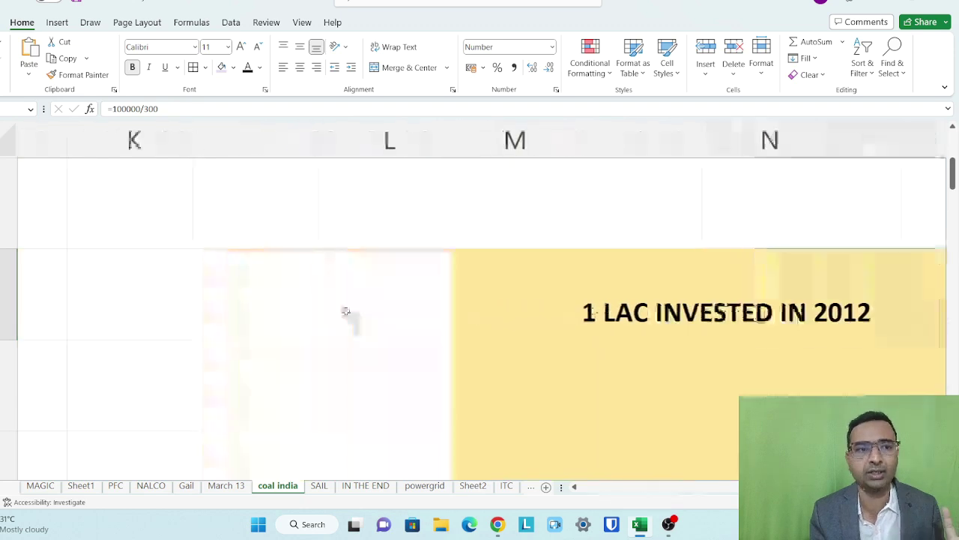
pyautogui.hscroll(-5, 345, 311)
pyautogui.scroll(-1, 345, 311)
pyautogui.hscroll(2, 346, 311)
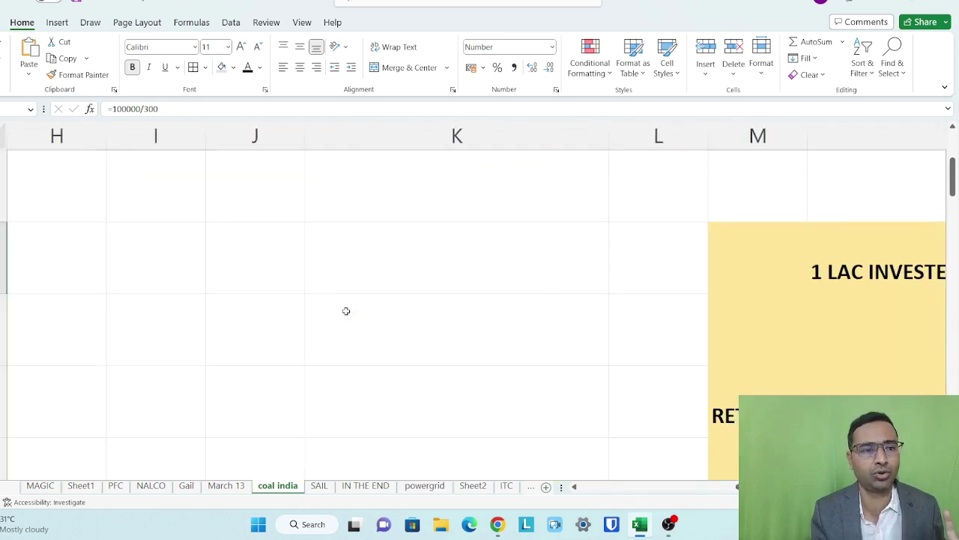
pyautogui.hscroll(-4, 346, 311)
pyautogui.scroll(3, 345, 311)
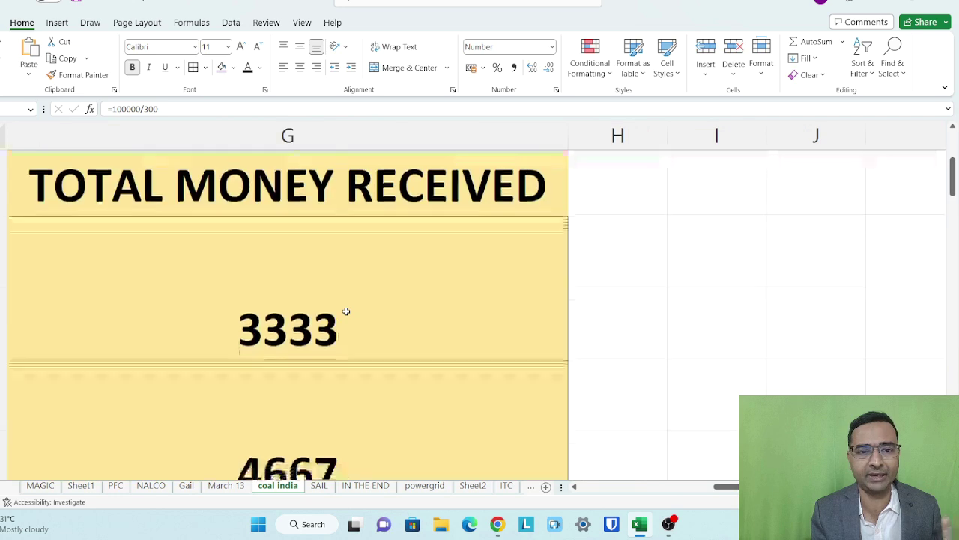
pyautogui.scroll(-1, 346, 311)
pyautogui.scroll(-1, 345, 311)
pyautogui.scroll(1, 345, 311)
pyautogui.scroll(-2, 345, 311)
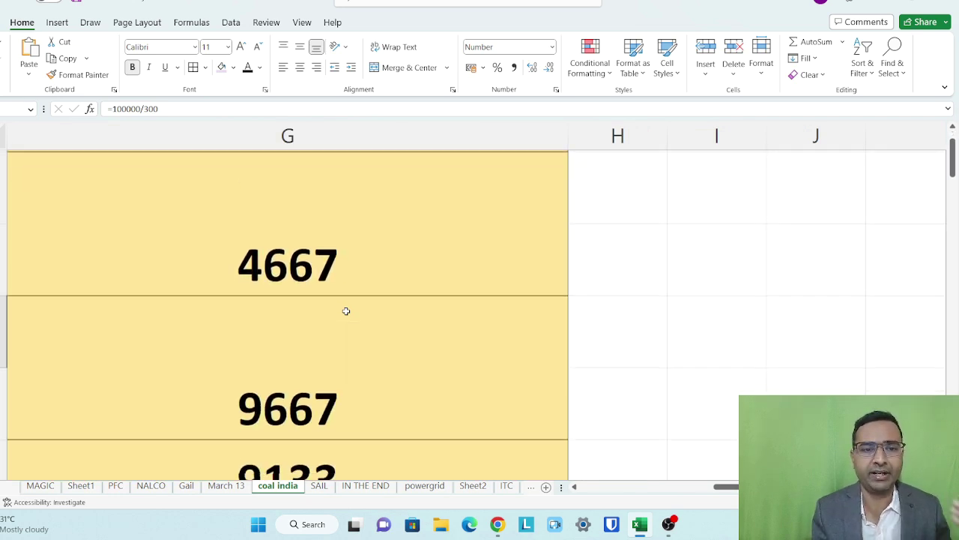
pyautogui.scroll(-1, 345, 311)
pyautogui.scroll(1, 345, 311)
pyautogui.scroll(-3, 345, 311)
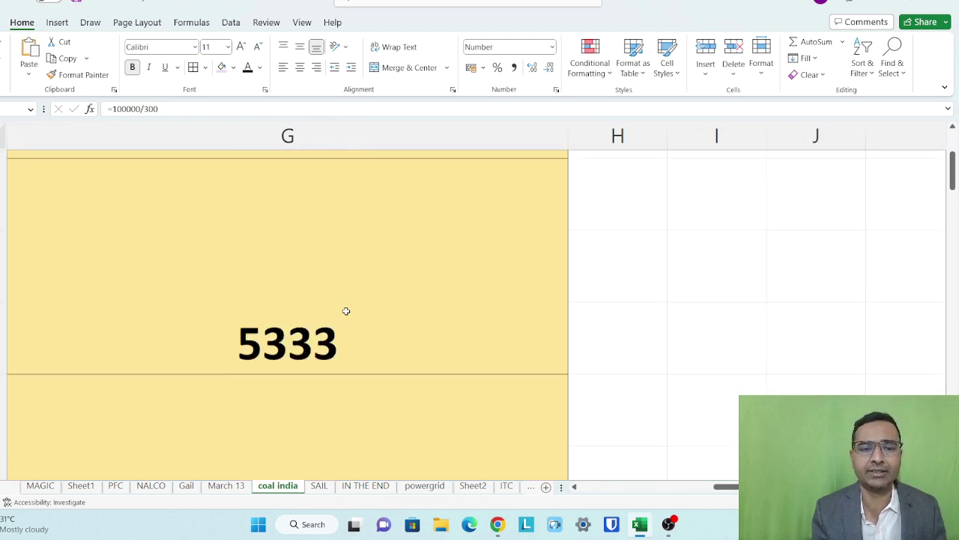
pyautogui.scroll(-2, 345, 311)
pyautogui.scroll(1, 346, 311)
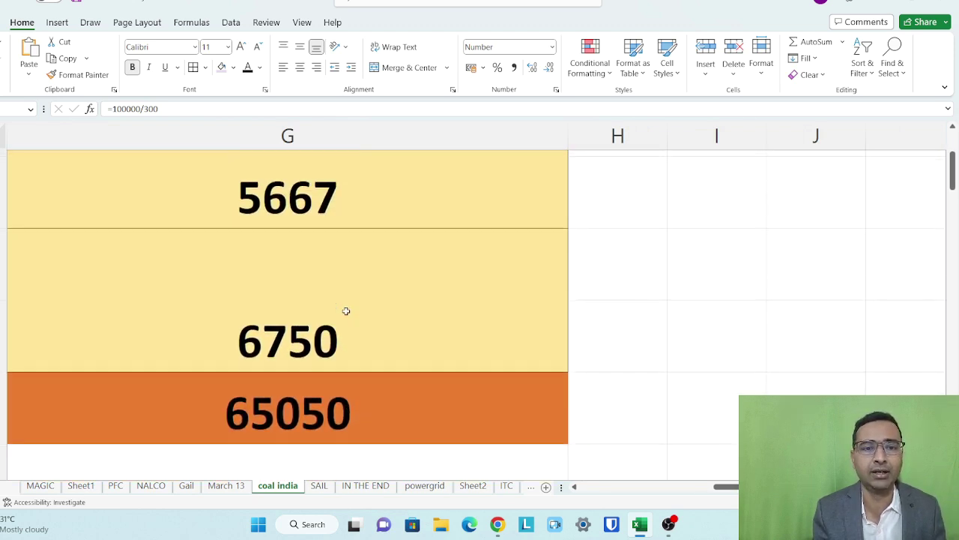
pyautogui.scroll(-1, 346, 311)
# Fill the last two amounts above the total in the TOTAL MONEY RECEIVED column with light purple.
pyautogui.click(346, 311)
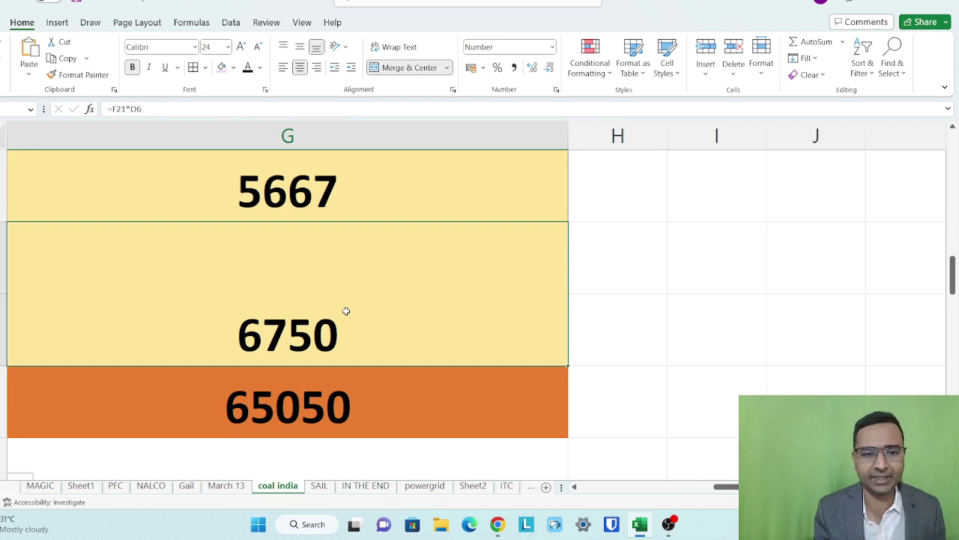
pyautogui.click(221, 67)
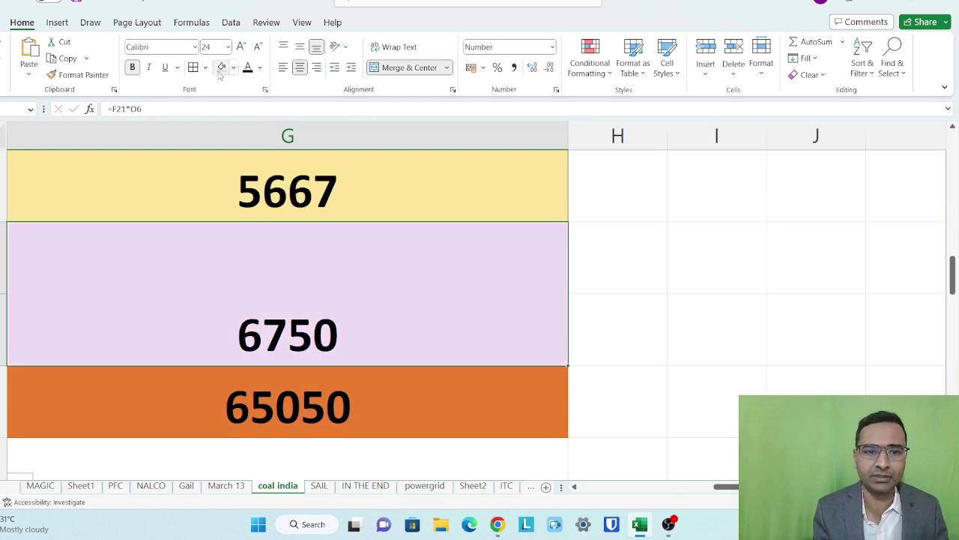
pyautogui.click(254, 207)
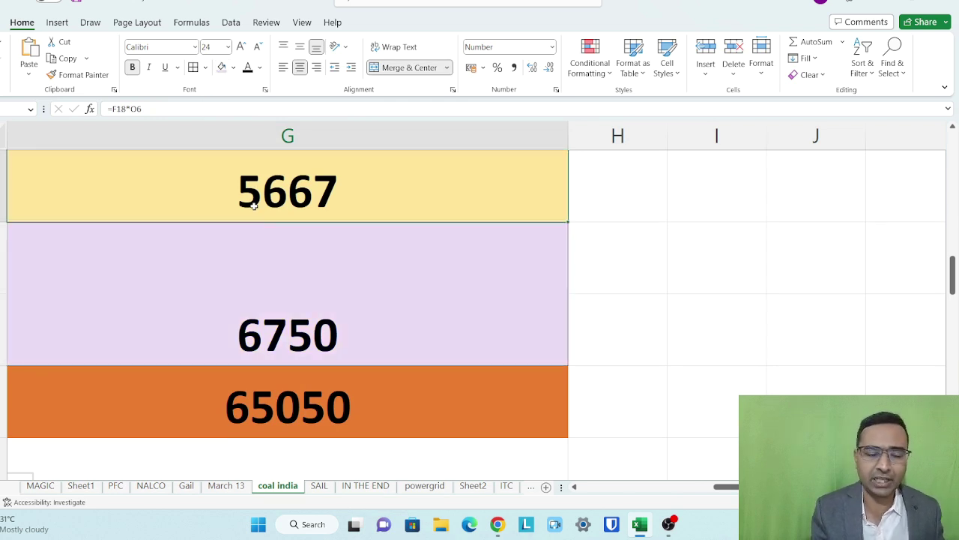
pyautogui.click(221, 67)
pyautogui.scroll(3, 347, 386)
pyautogui.scroll(-3, 347, 387)
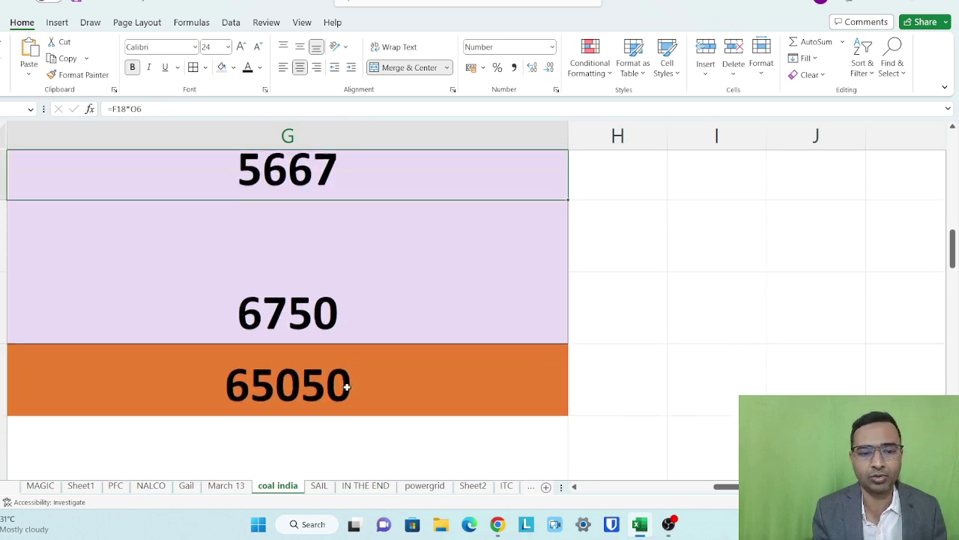
# Check the sum behind the TOTAL MONEY RECEIVED column and locate the return and dividend summary for the 1 lac investment.
pyautogui.click(342, 351)
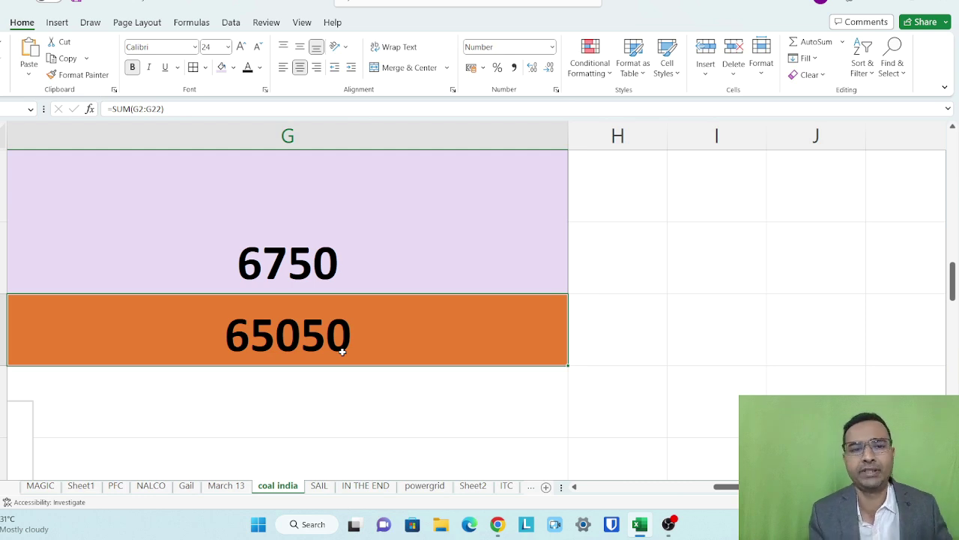
pyautogui.scroll(-3, 342, 351)
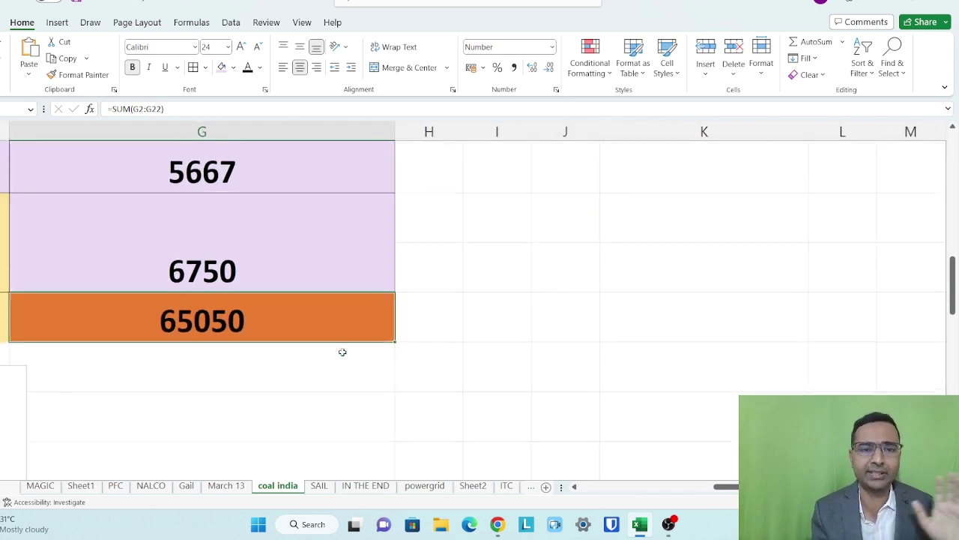
pyautogui.hscroll(3, 342, 351)
pyautogui.hscroll(2, 342, 352)
pyautogui.scroll(3, 341, 352)
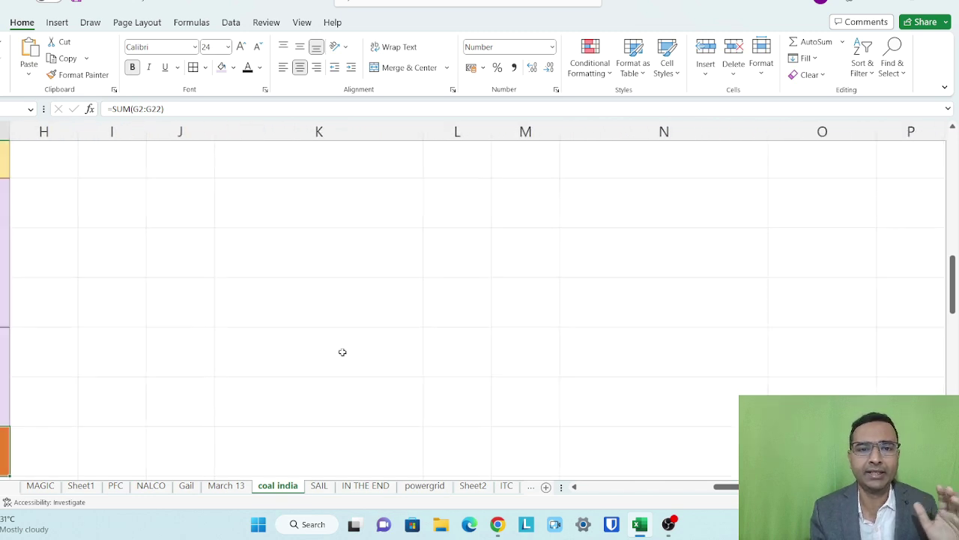
pyautogui.scroll(2, 342, 351)
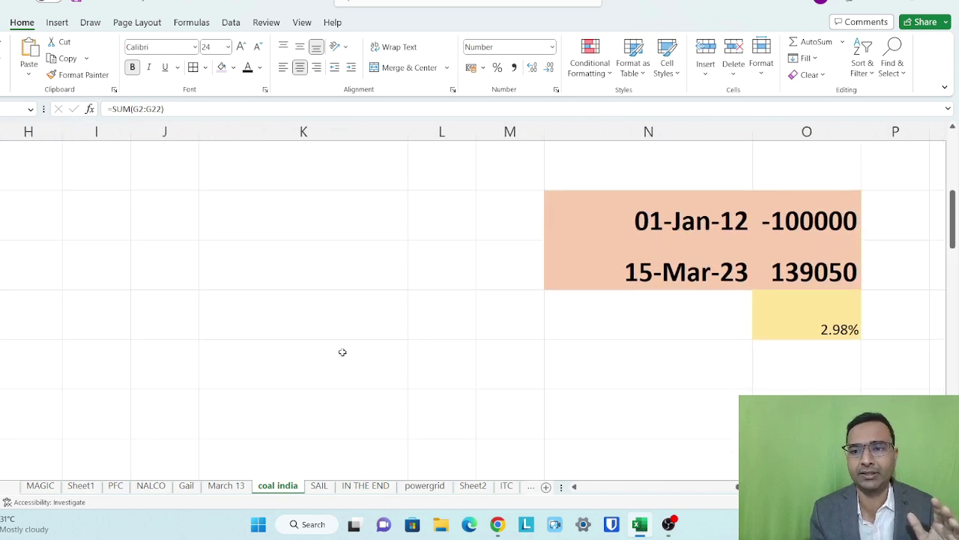
pyautogui.hscroll(4, 341, 352)
pyautogui.scroll(3, 342, 351)
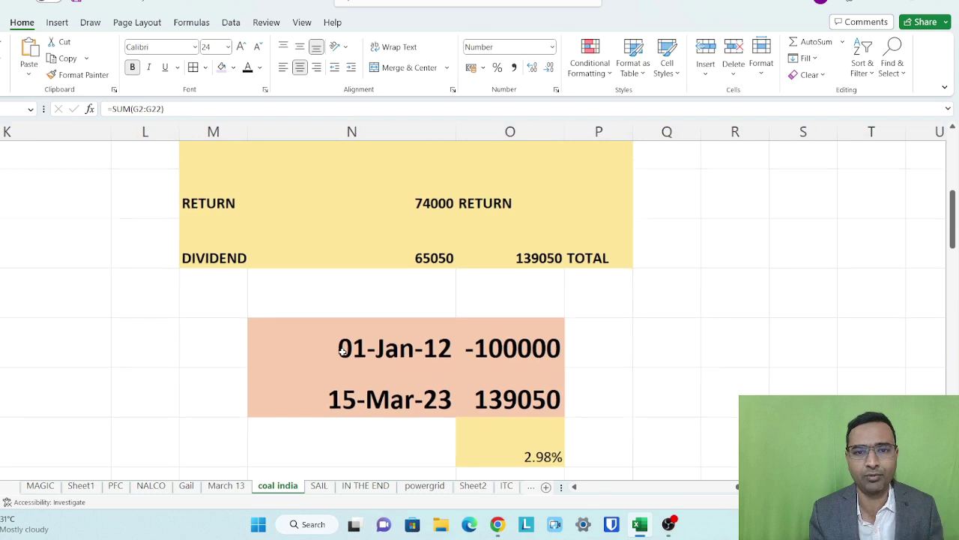
pyautogui.hscroll(-2, 342, 351)
pyautogui.scroll(1, 342, 352)
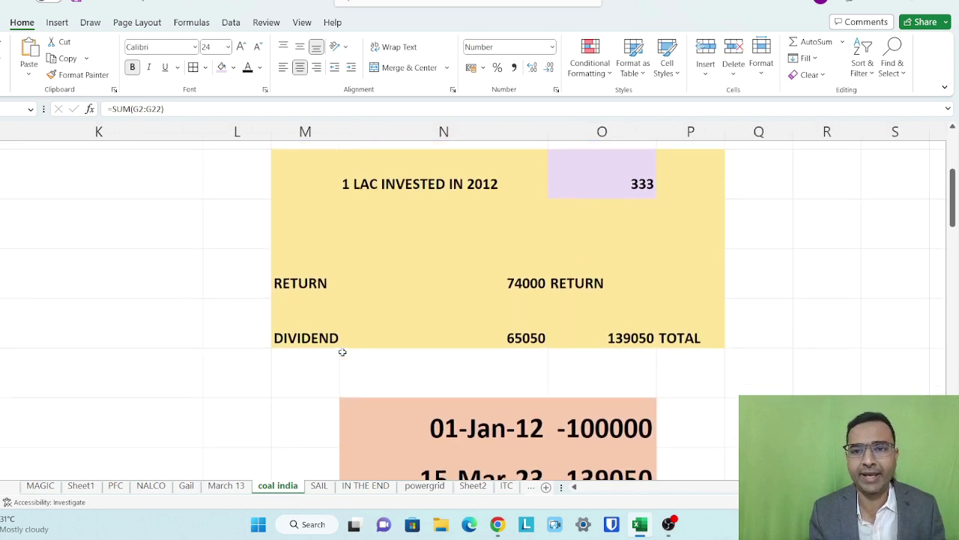
# Highlight the RETURN and DIVIDEND labels with their amounts, plus the combined total cell, in light purple.
pyautogui.moveTo(336, 271); pyautogui.dragTo(477, 271)
pyautogui.click(221, 67)
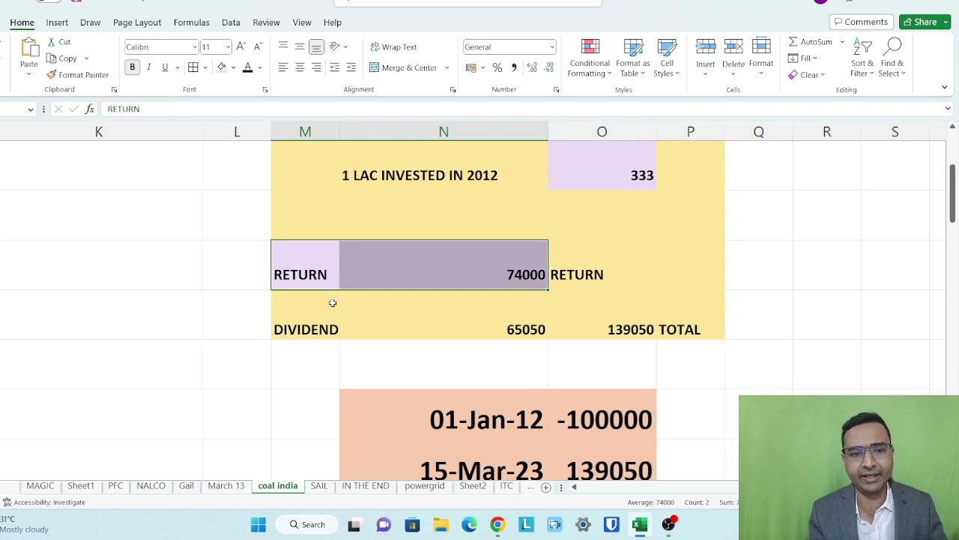
pyautogui.moveTo(325, 305); pyautogui.dragTo(400, 313)
pyautogui.scroll(3, 450, 312)
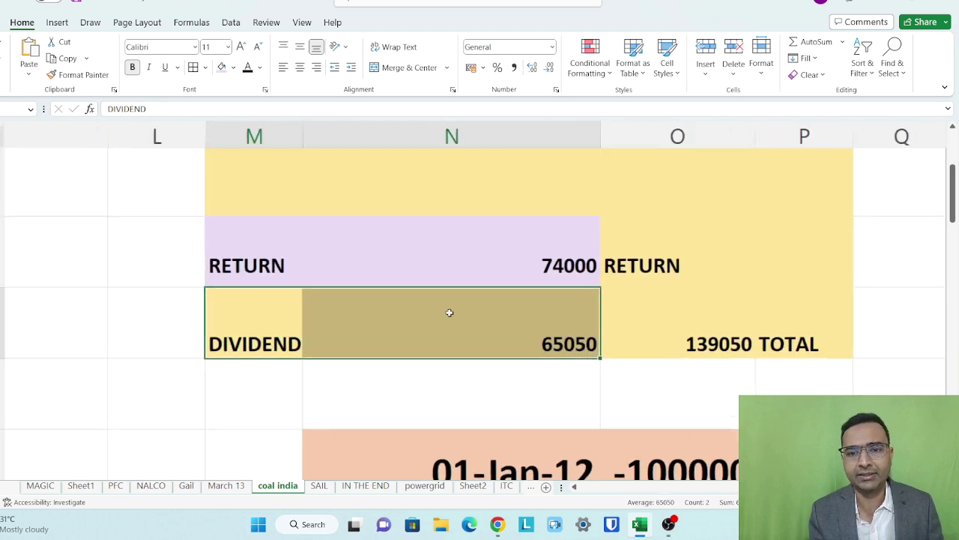
pyautogui.scroll(-2, 449, 313)
pyautogui.click(222, 68)
pyautogui.click(585, 345)
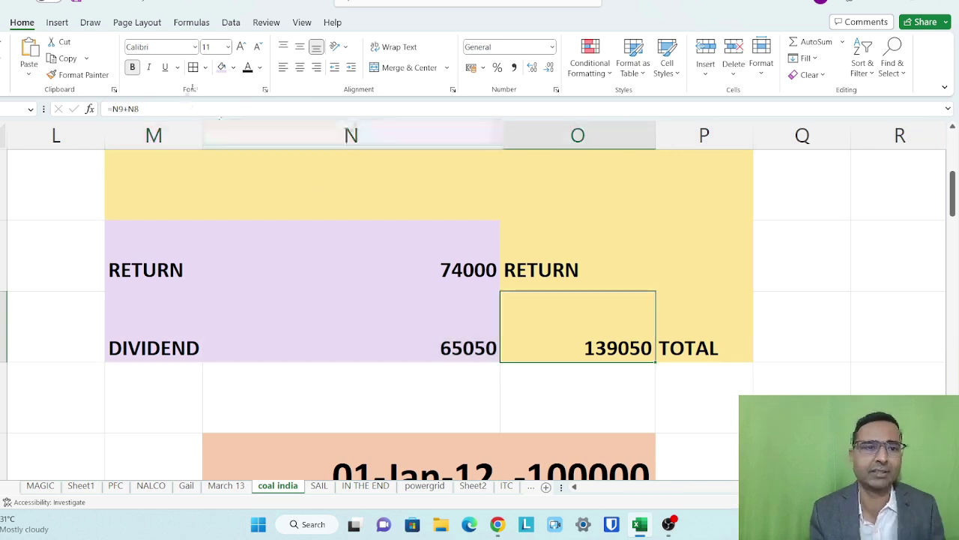
pyautogui.click(222, 67)
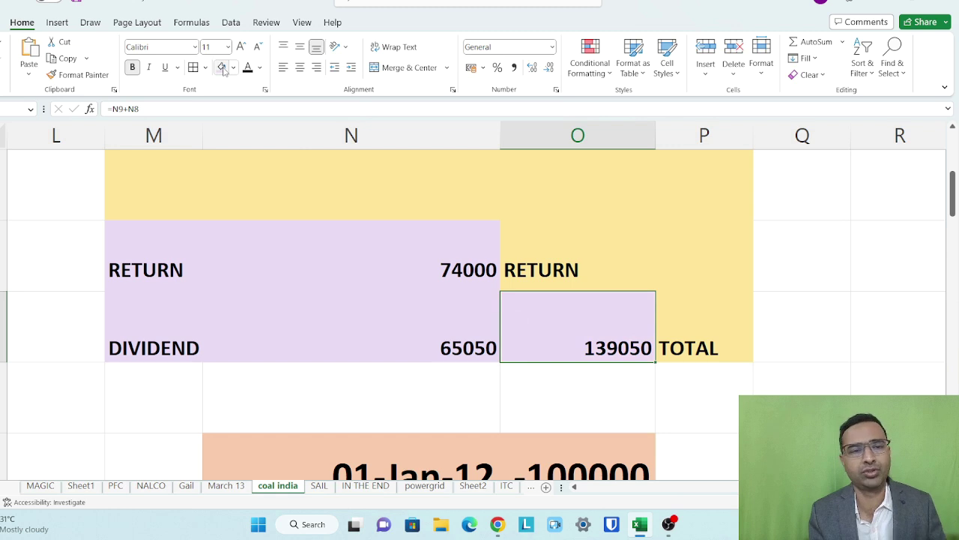
# Fill the XIRR percentage cell below the 15-Mar-23 row with light purple and make it bold.
pyautogui.scroll(-4, 284, 203)
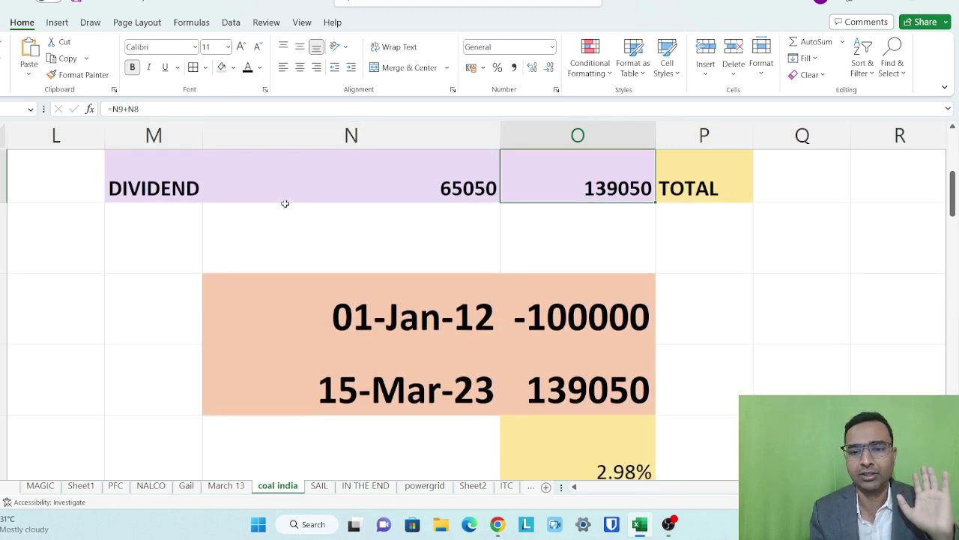
pyautogui.click(602, 323)
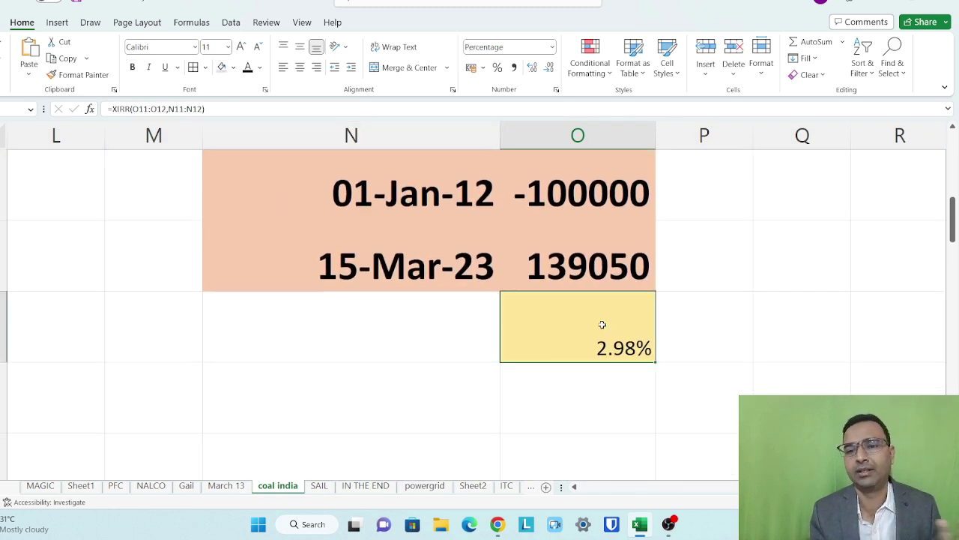
pyautogui.click(222, 68)
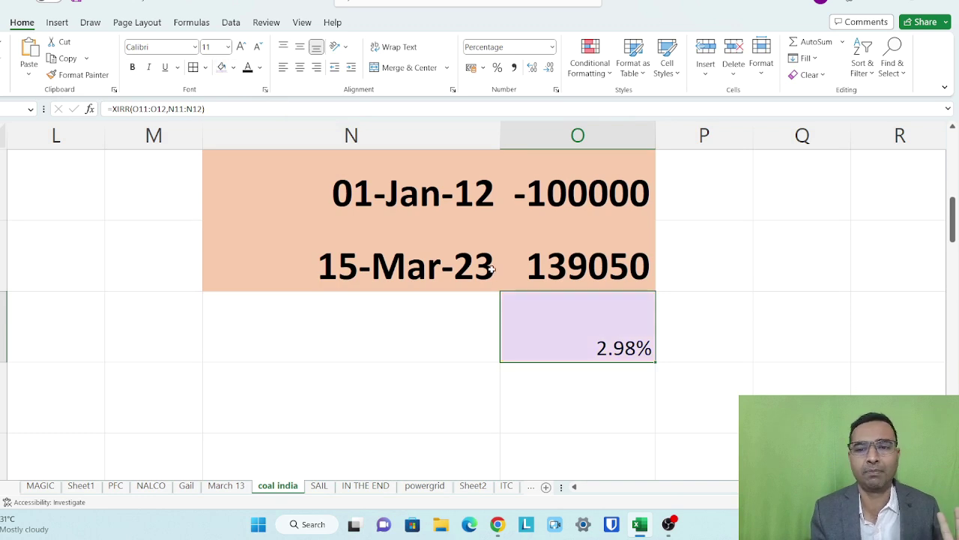
pyautogui.hotkey('ctrl', 'b')
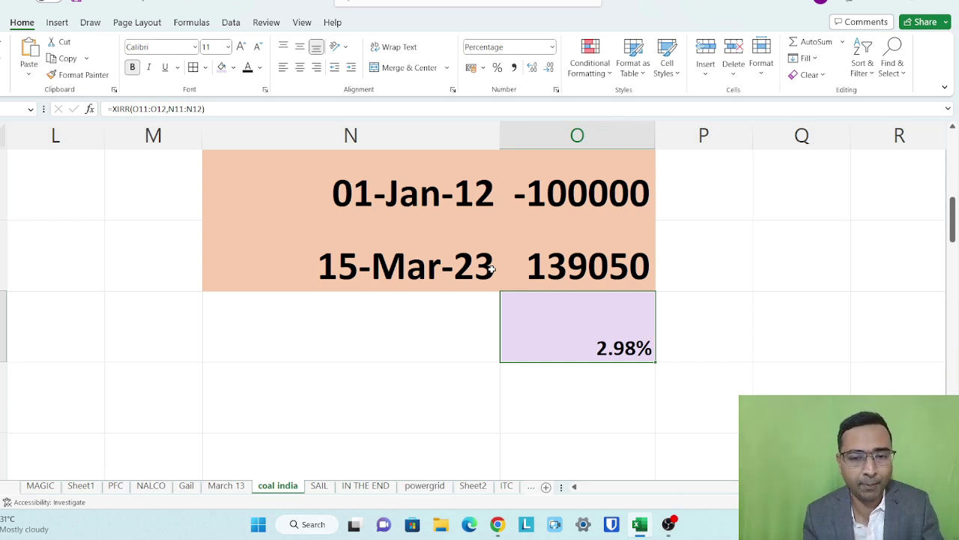
# Switch to the Screener page in Chrome and set the Coal India price chart to the 10Yr range.
pyautogui.hotkey('alt', 'Tab')
pyautogui.scroll(4, 493, 274)
pyautogui.hscroll(-4, 493, 273)
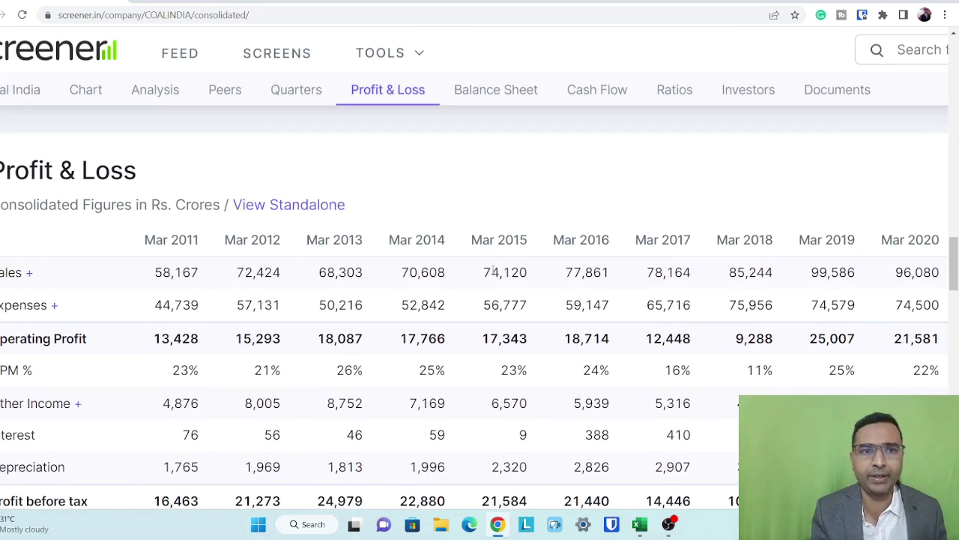
pyautogui.hscroll(-2, 494, 271)
pyautogui.scroll(15, 493, 272)
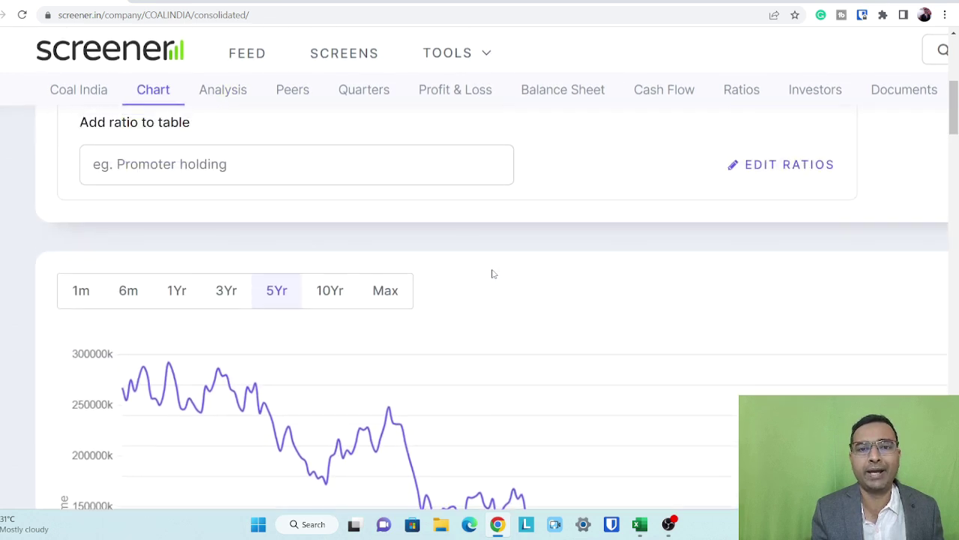
pyautogui.scroll(1, 492, 273)
pyautogui.hotkey('ctrl', '-')
pyautogui.hotkey('ctrl', '-')
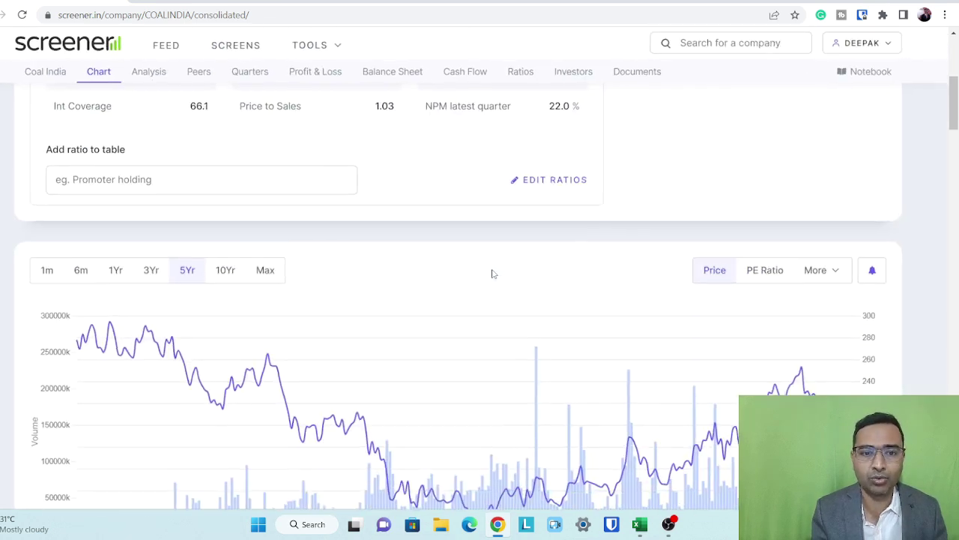
pyautogui.click(223, 276)
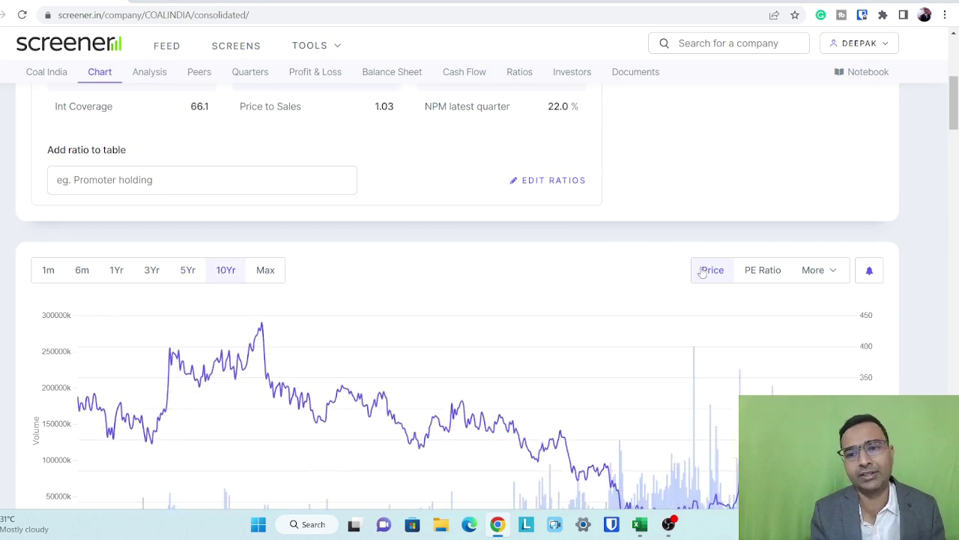
# Switch the 10-year Coal India chart to PE Ratio and examine the median PE in its legend.
pyautogui.click(780, 273)
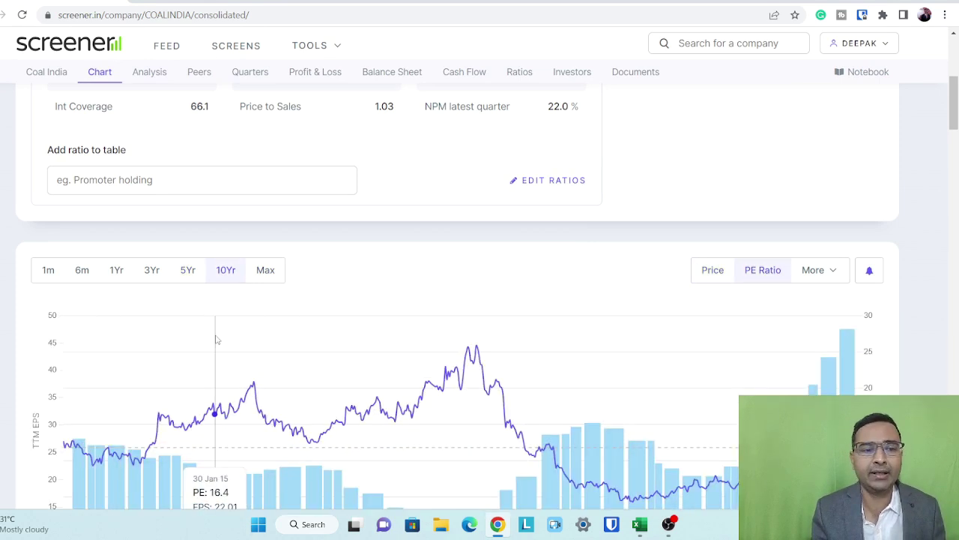
pyautogui.scroll(-3, 3, 363)
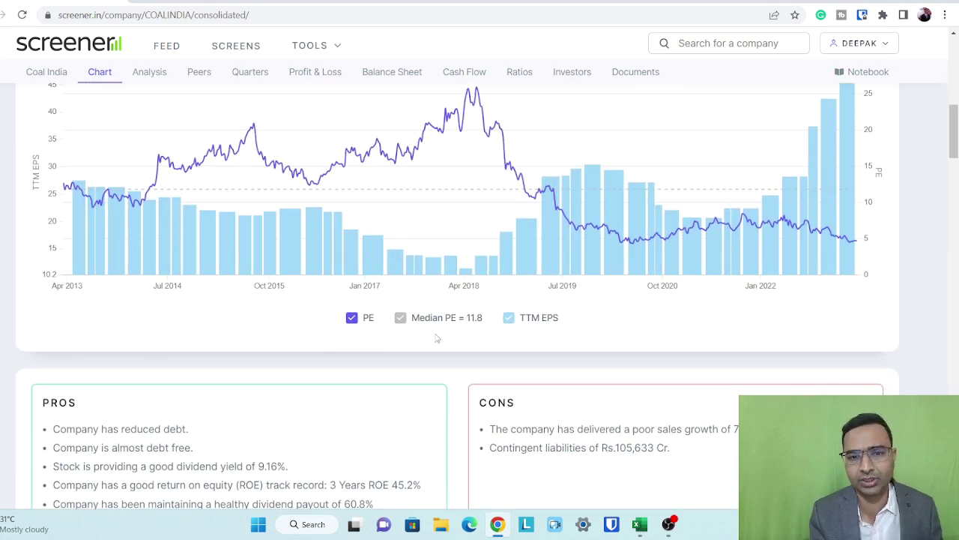
pyautogui.scroll(5, 437, 338)
pyautogui.scroll(1, 437, 338)
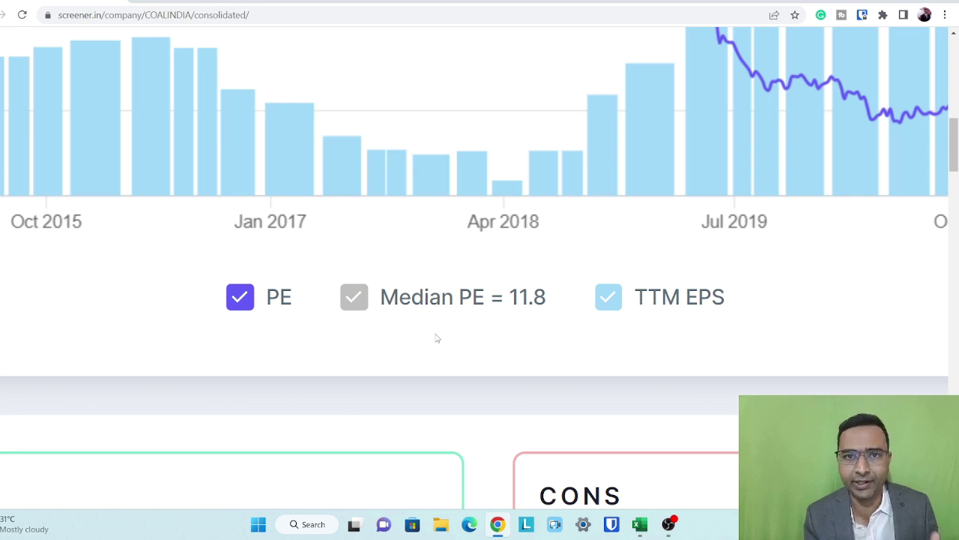
pyautogui.scroll(3, 481, 300)
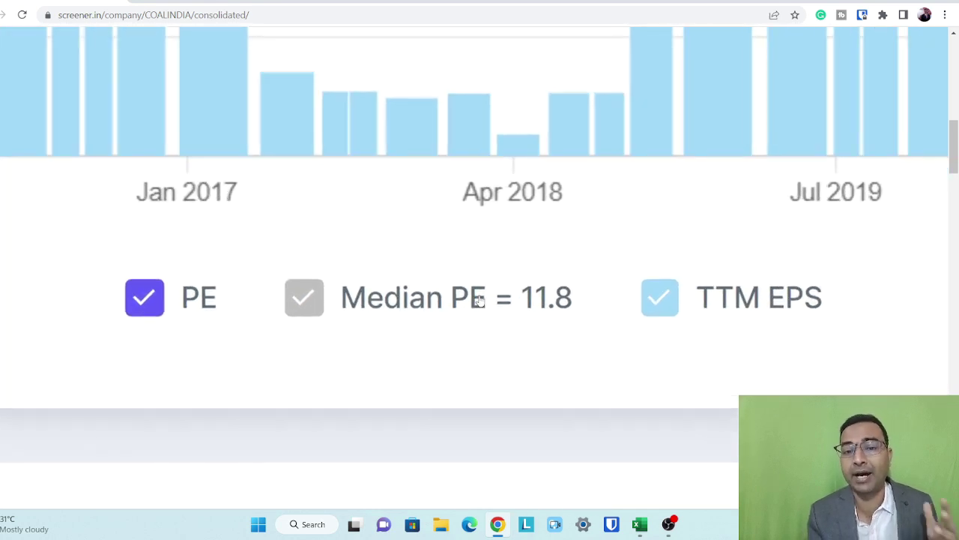
pyautogui.scroll(-1, 480, 300)
pyautogui.scroll(-2, 480, 300)
pyautogui.hscroll(-2, 475, 300)
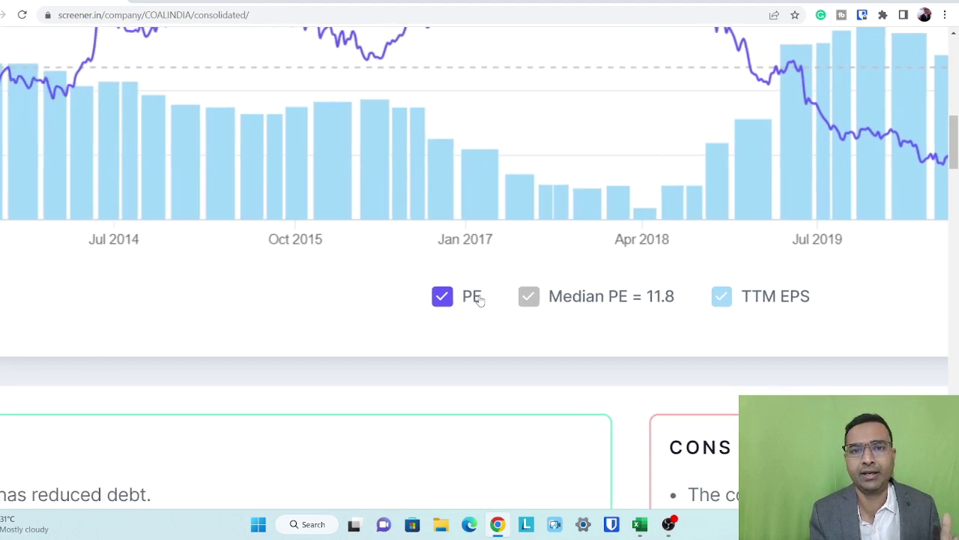
# Compare the most recent PE on the curve with the median PE line, and return to the company's key ratios table.
pyautogui.hscroll(3, 480, 300)
pyautogui.hscroll(5, 481, 299)
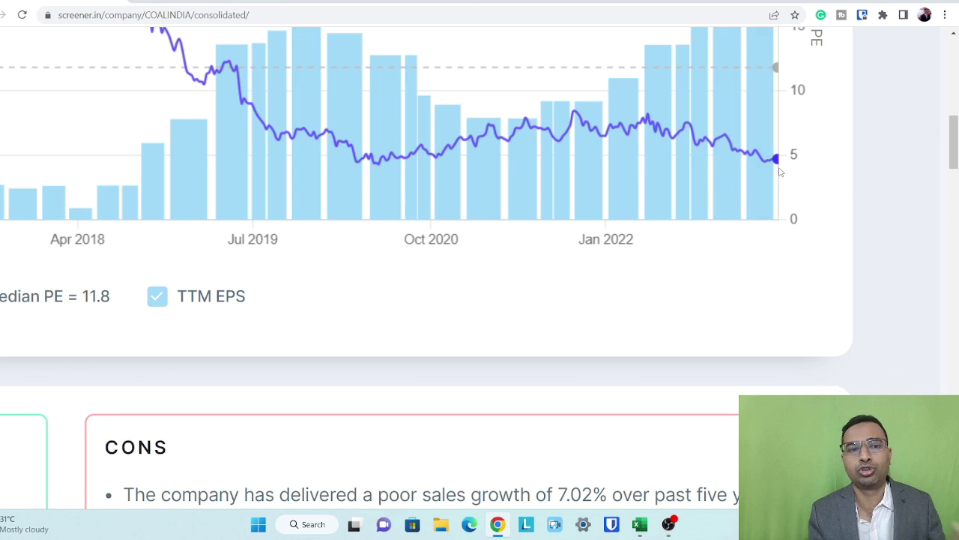
pyautogui.hscroll(-2, 285, 293)
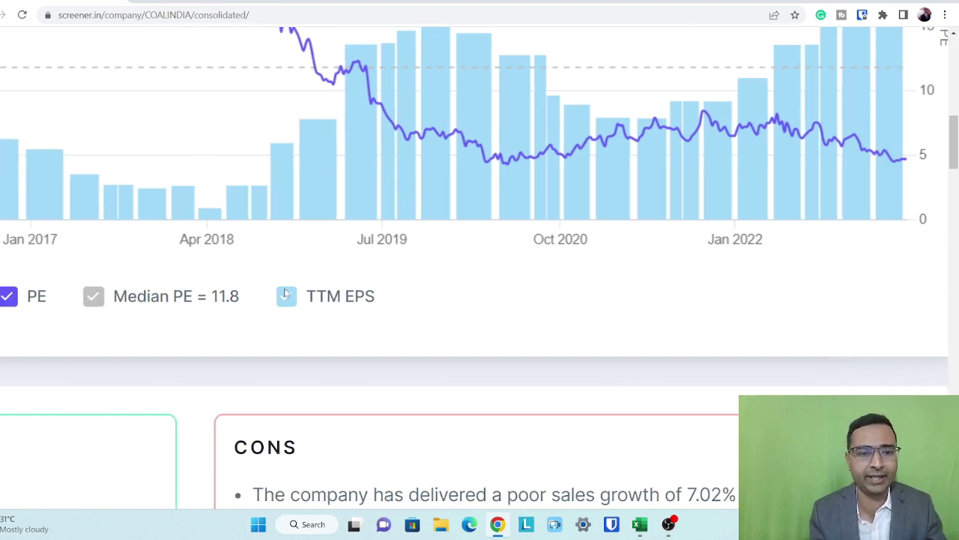
pyautogui.hscroll(-1, 285, 293)
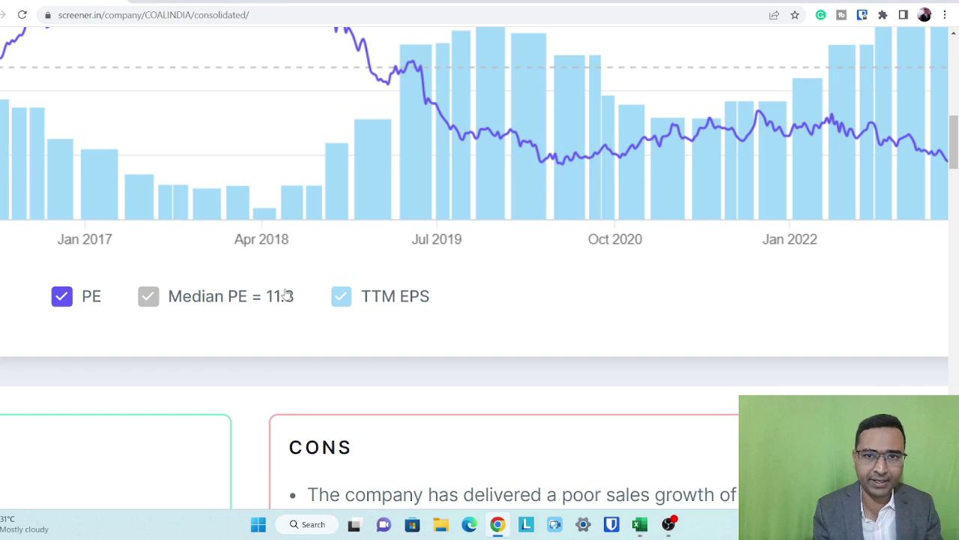
pyautogui.hscroll(-2, 285, 293)
pyautogui.scroll(1, 285, 293)
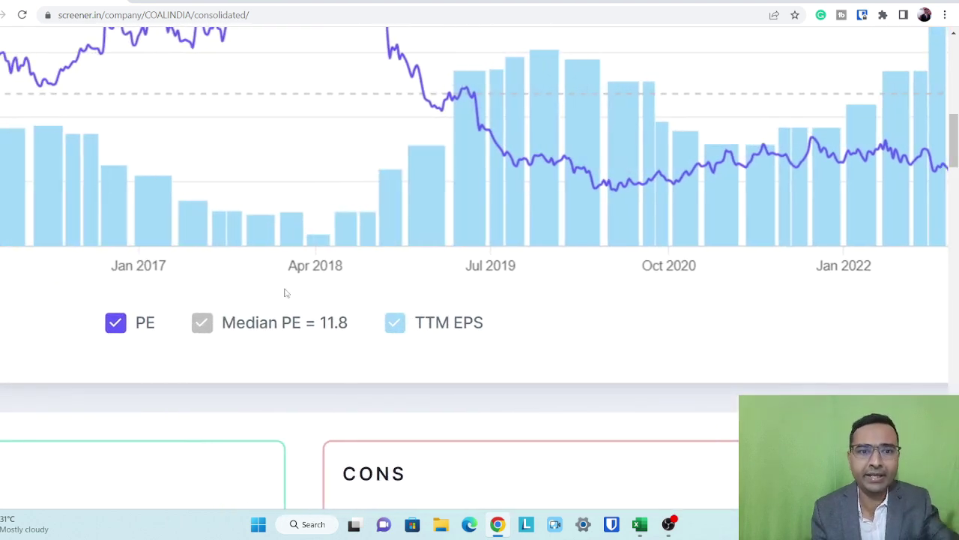
pyautogui.scroll(-5, 285, 293)
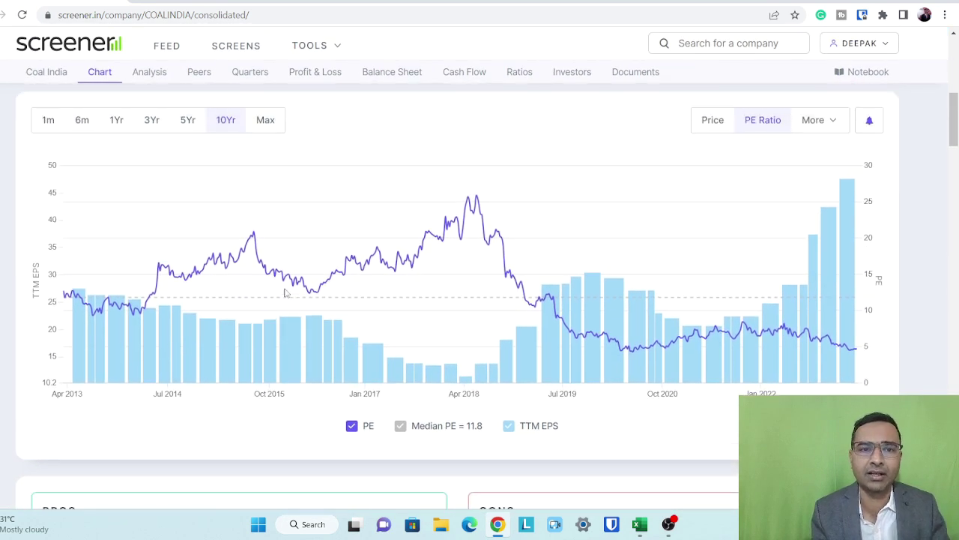
pyautogui.scroll(5, 284, 293)
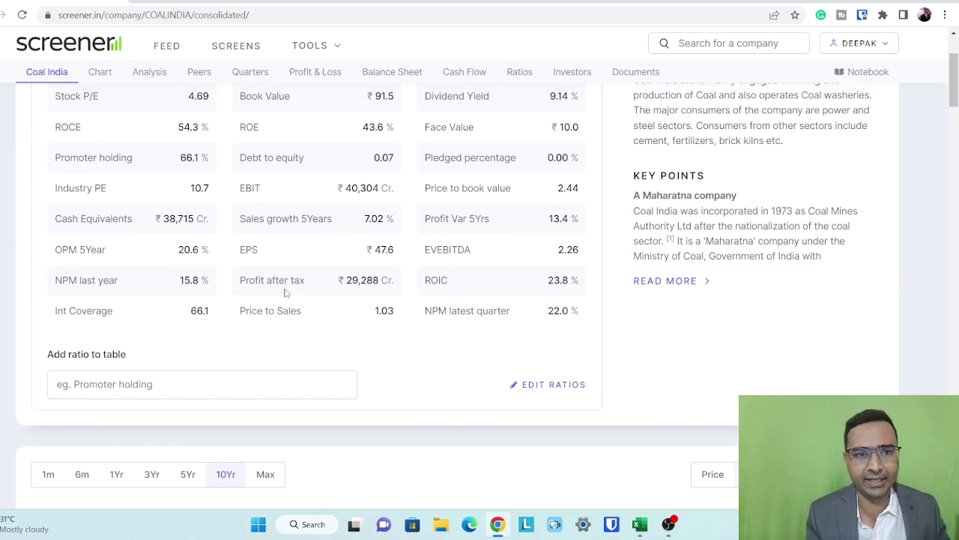
pyautogui.scroll(1, 285, 293)
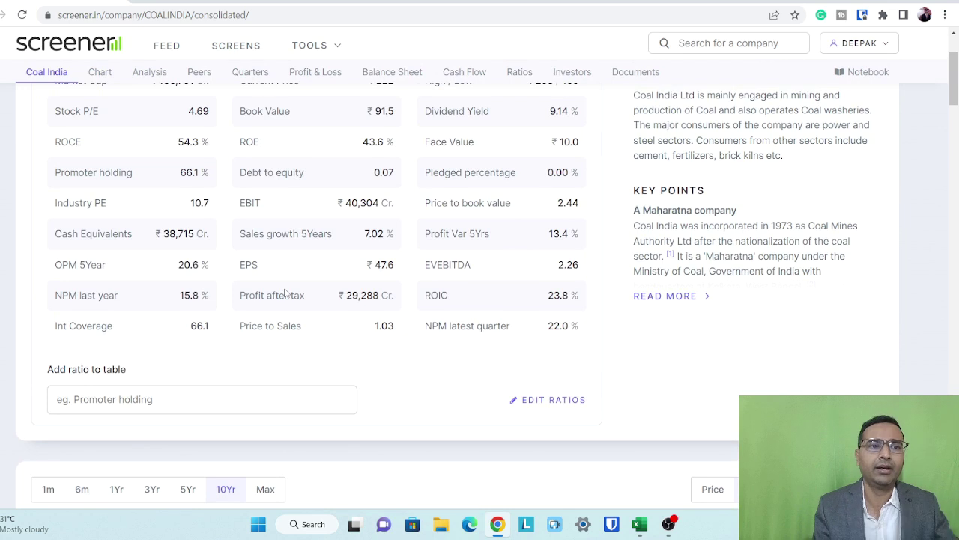